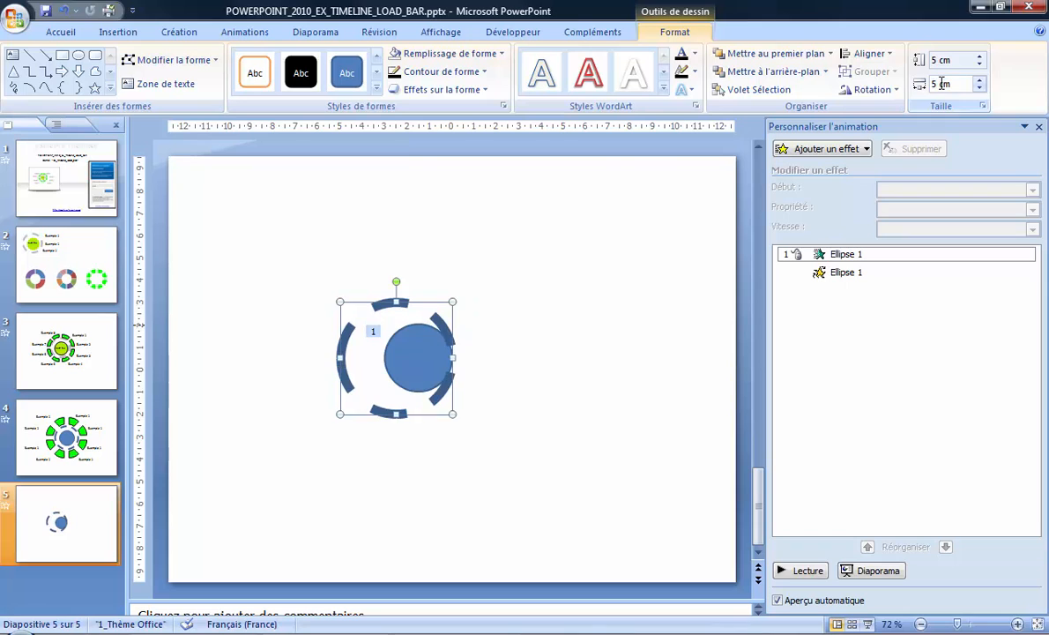
Align the blue circle with the dashed ring on slide 5, both horizontally centred (Centrer) and vertically in the middle (Aligner au milieu)
{"action": "left_click", "coordinate": [439, 363], "text": "shift"}
{"action": "left_click", "coordinate": [869, 54]}
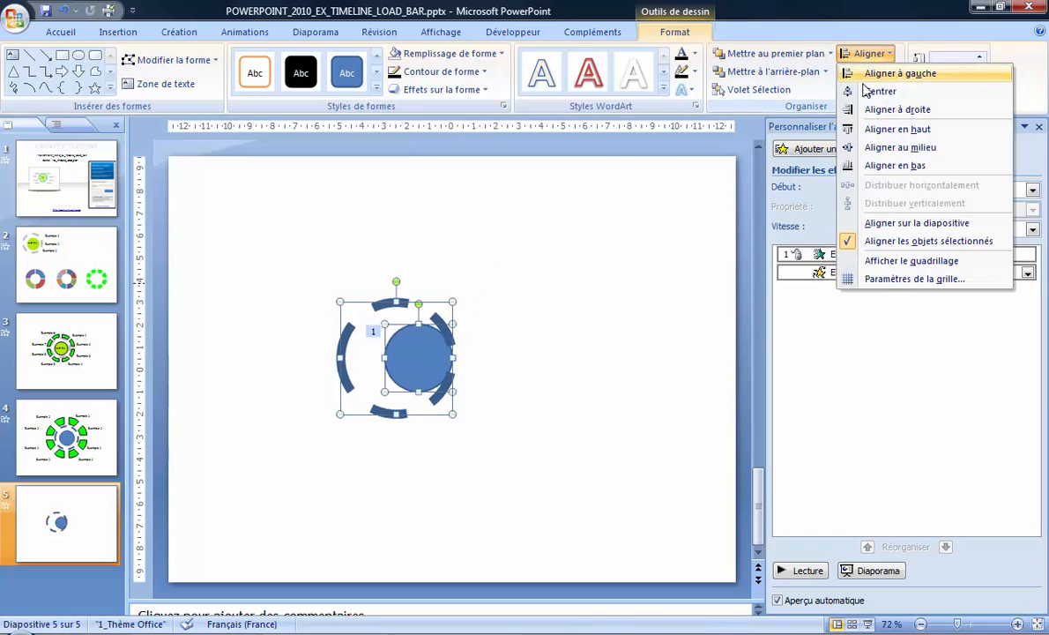
{"action": "left_click", "coordinate": [879, 91]}
{"action": "left_click", "coordinate": [868, 53]}
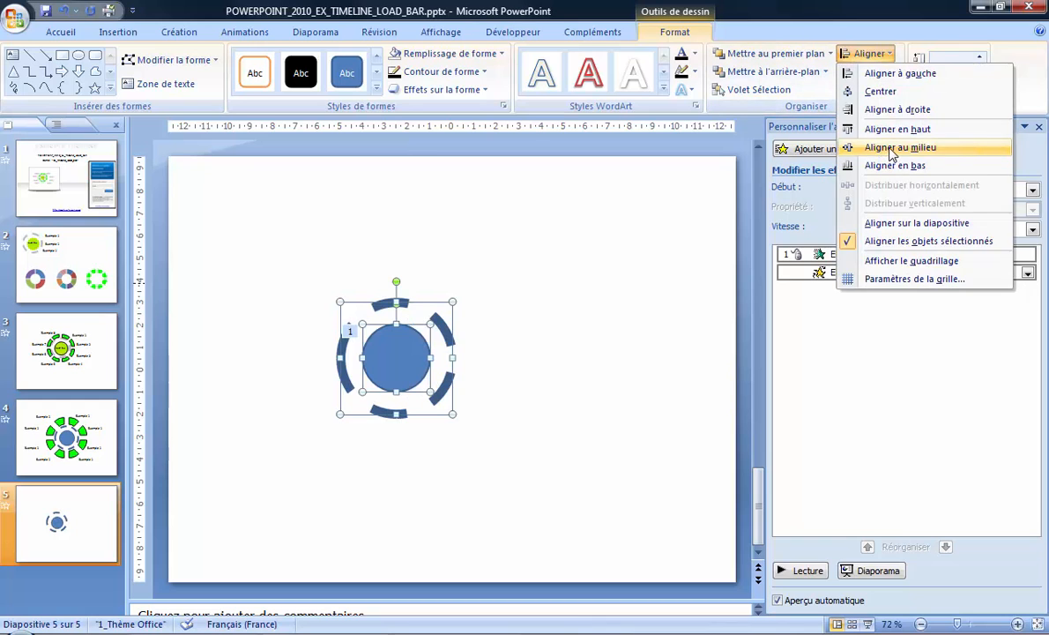
{"action": "left_click", "coordinate": [892, 148]}
{"action": "left_click", "coordinate": [597, 357]}
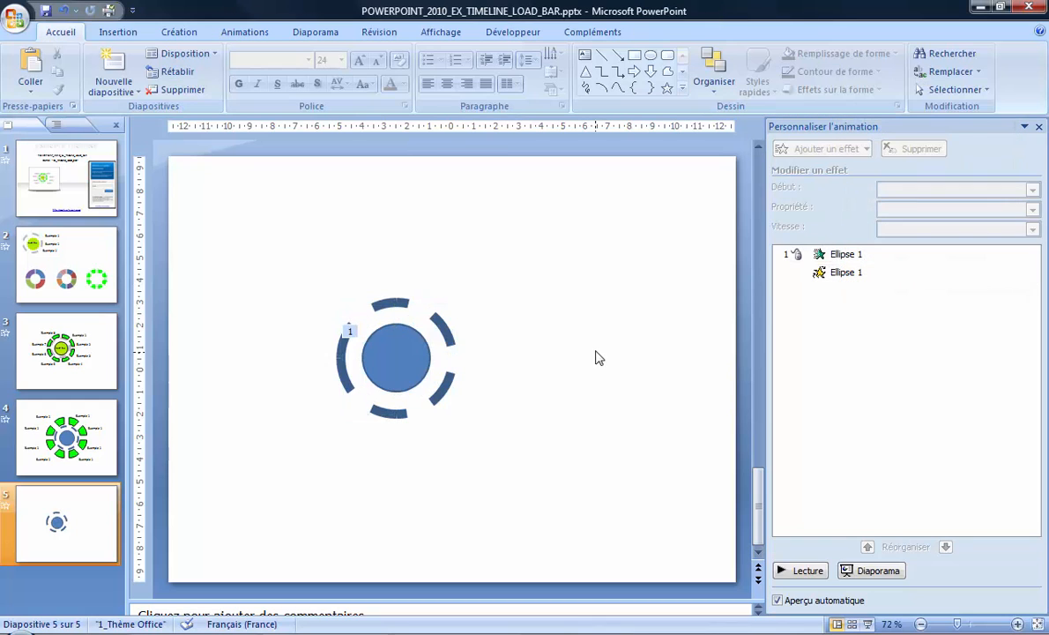
Add a Zoom entrance effect to the dashed ring and set it to start after the previous animation
{"action": "left_click", "coordinate": [453, 346]}
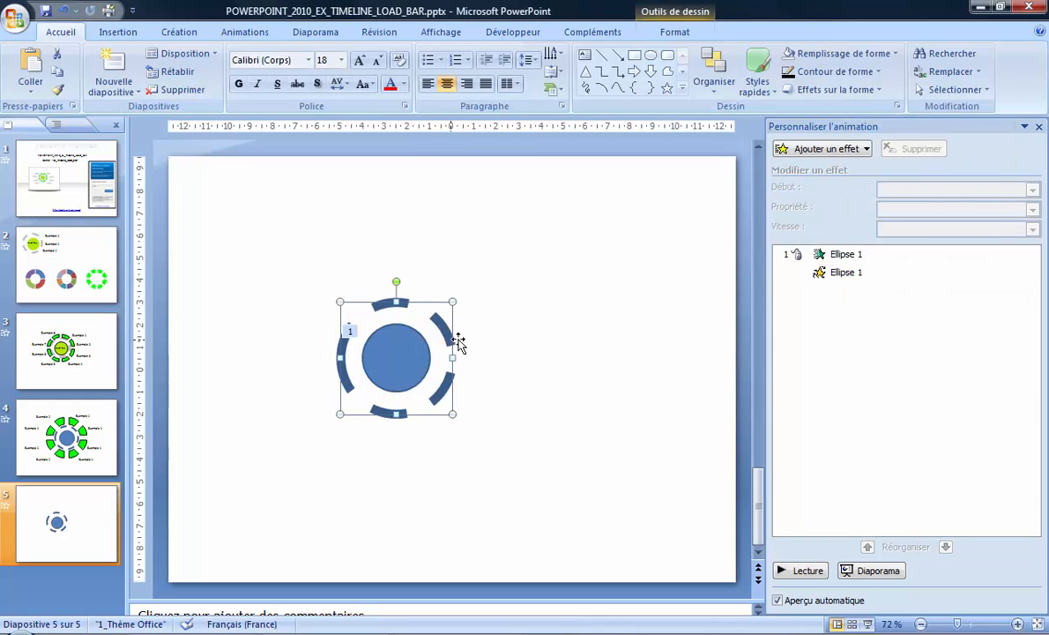
{"action": "left_click", "coordinate": [823, 150]}
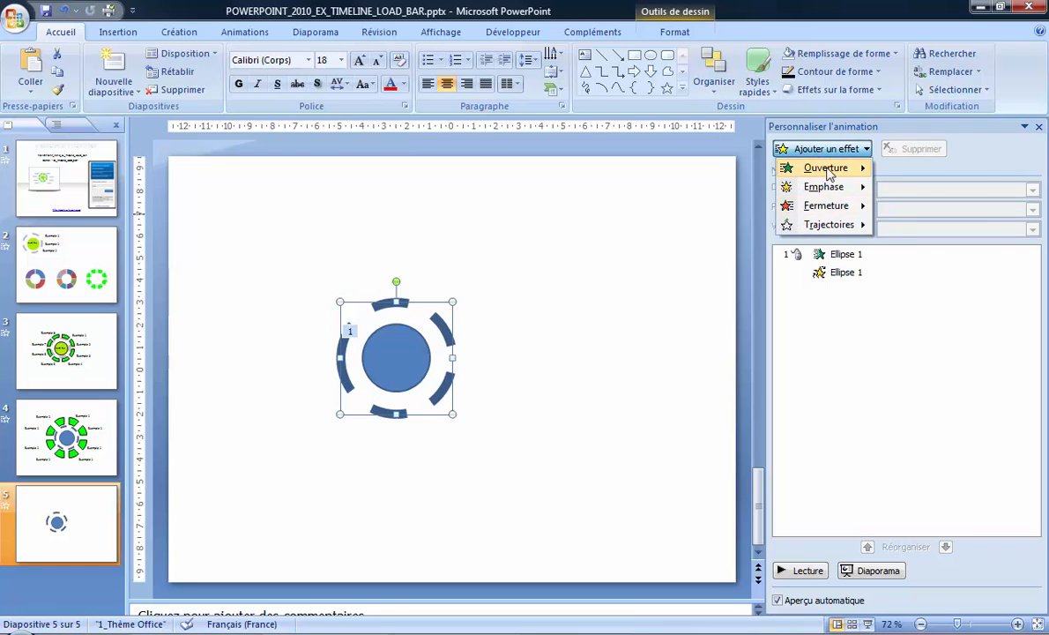
{"action": "mouse_move", "coordinate": [833, 173]}
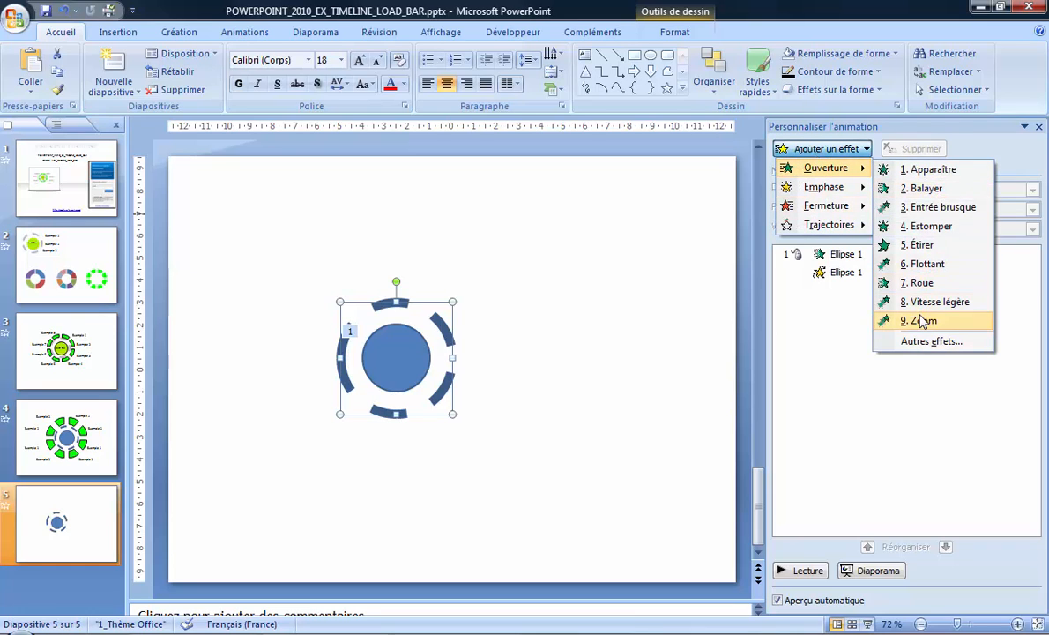
{"action": "left_click", "coordinate": [921, 319]}
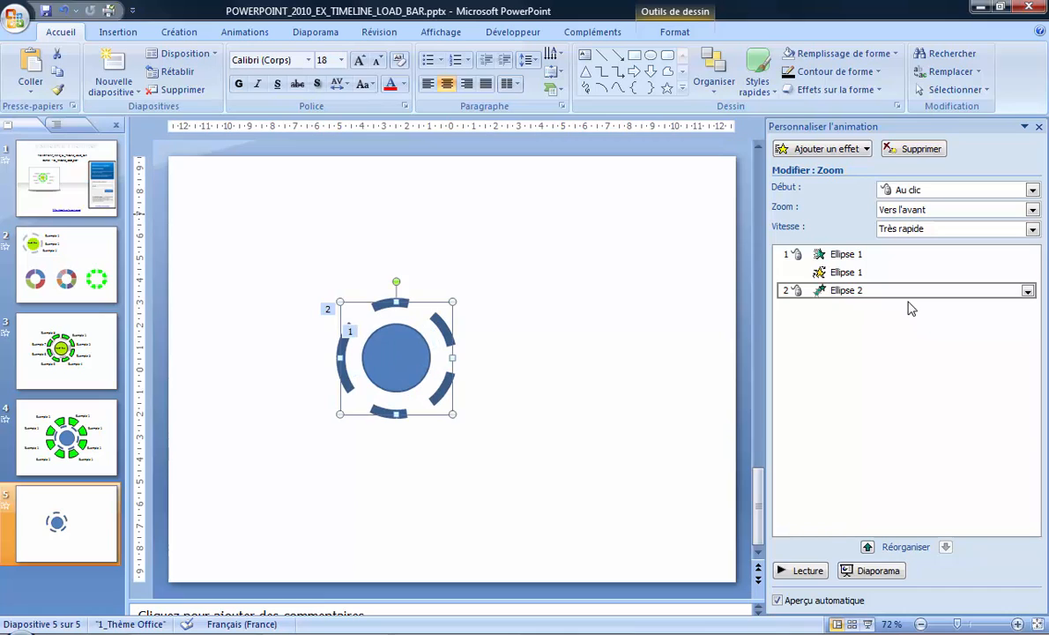
{"action": "left_click", "coordinate": [1029, 291]}
{"action": "left_click", "coordinate": [887, 342]}
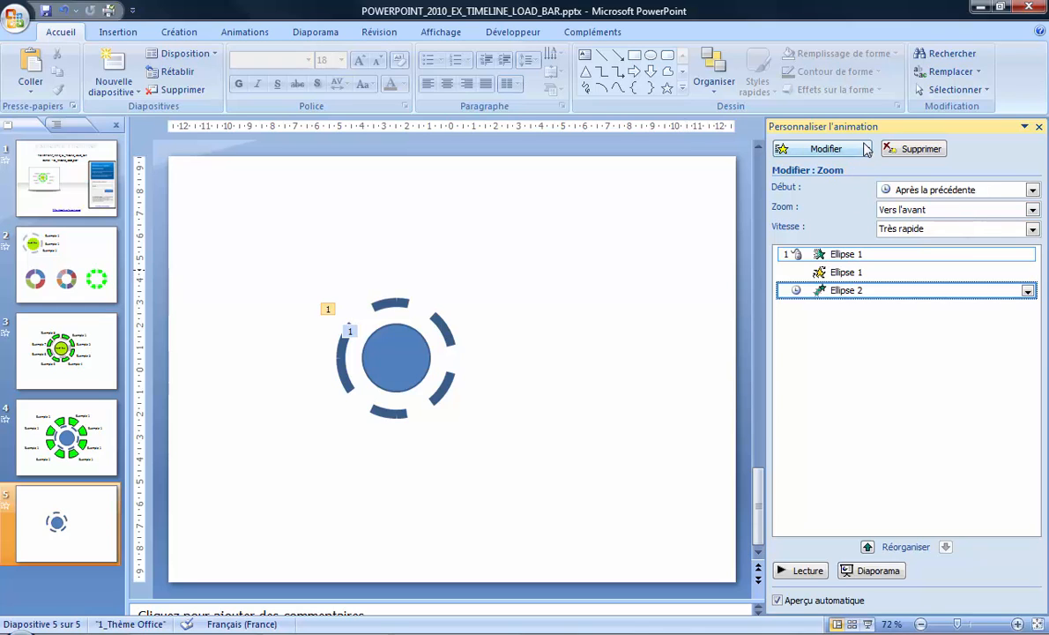
Try to change the dashed ring's Zoom effect into a Rotation emphasis effect, and undo the change
{"action": "left_click", "coordinate": [827, 148]}
{"action": "mouse_move", "coordinate": [866, 192]}
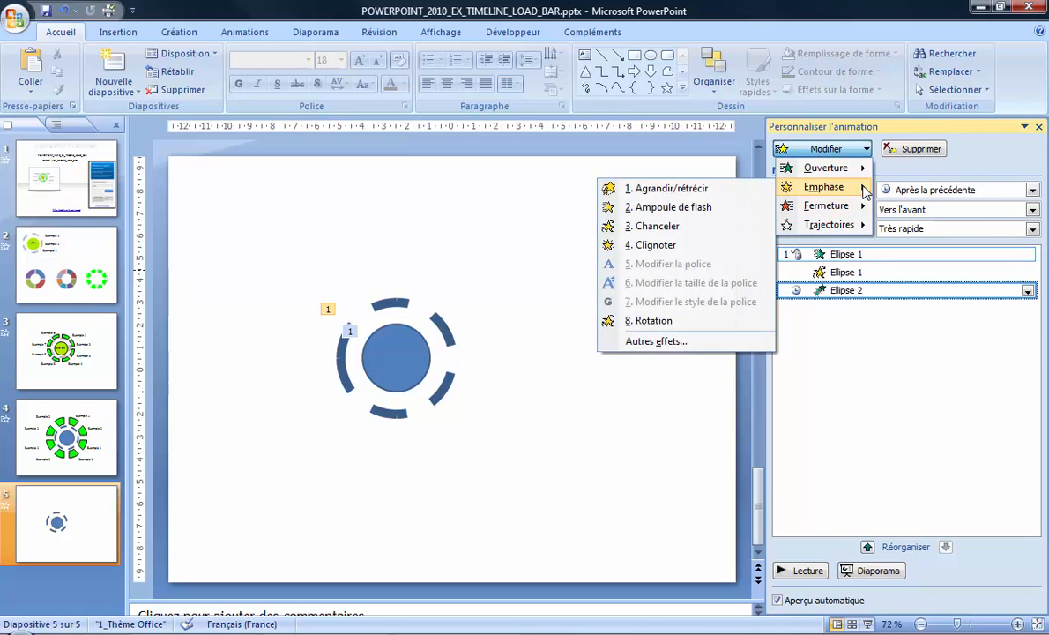
{"action": "left_click", "coordinate": [715, 319]}
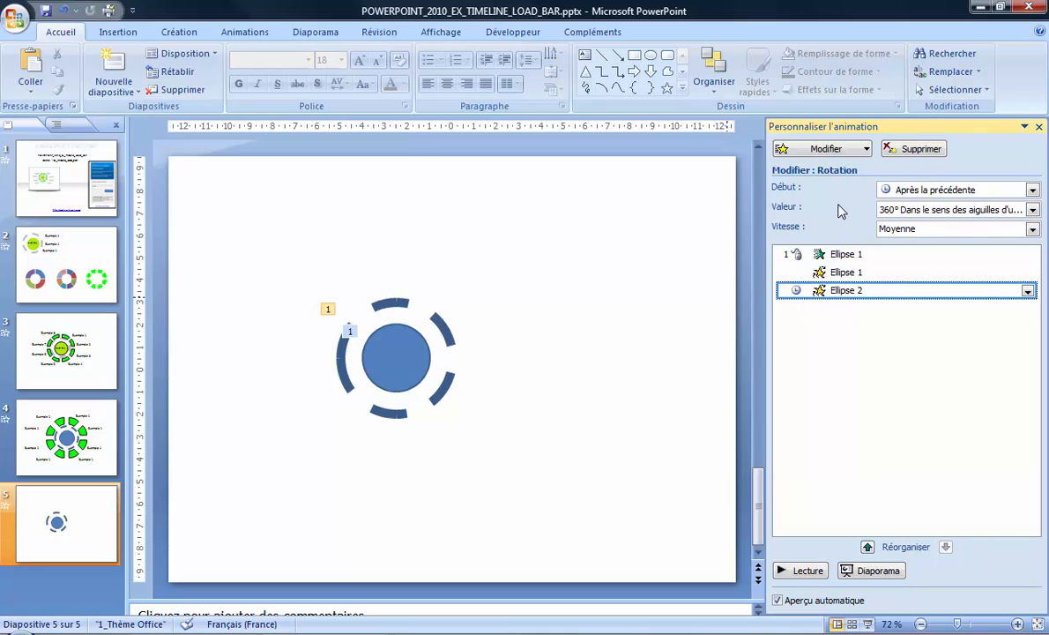
{"action": "key", "text": "ctrl+z"}
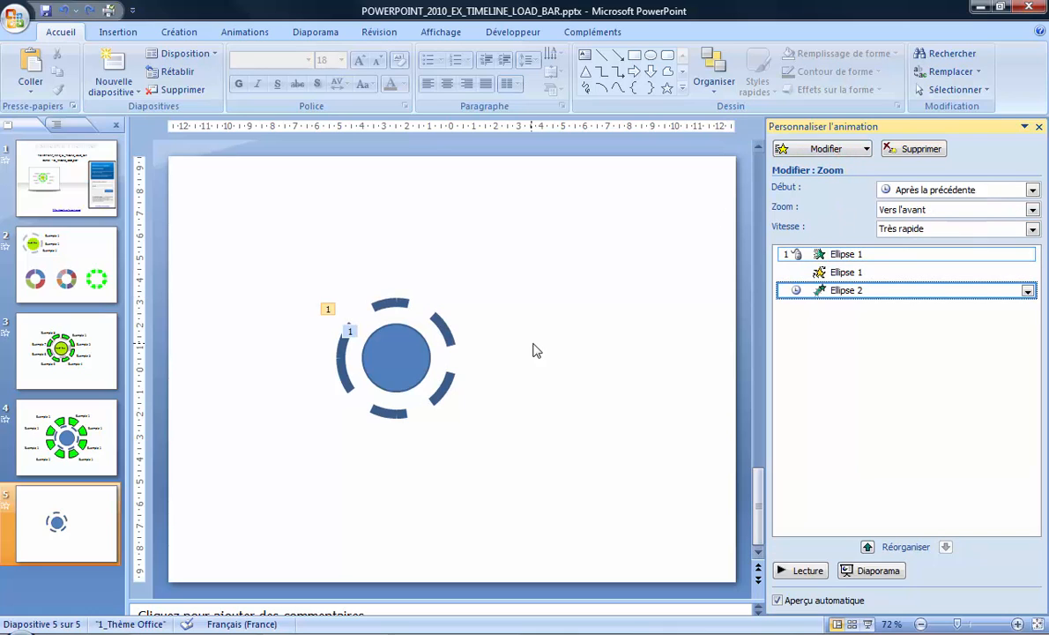
Add a separate Rotation emphasis effect to the dashed ring and set it to start with the previous animation
{"action": "left_click", "coordinate": [450, 336]}
{"action": "left_click", "coordinate": [806, 152]}
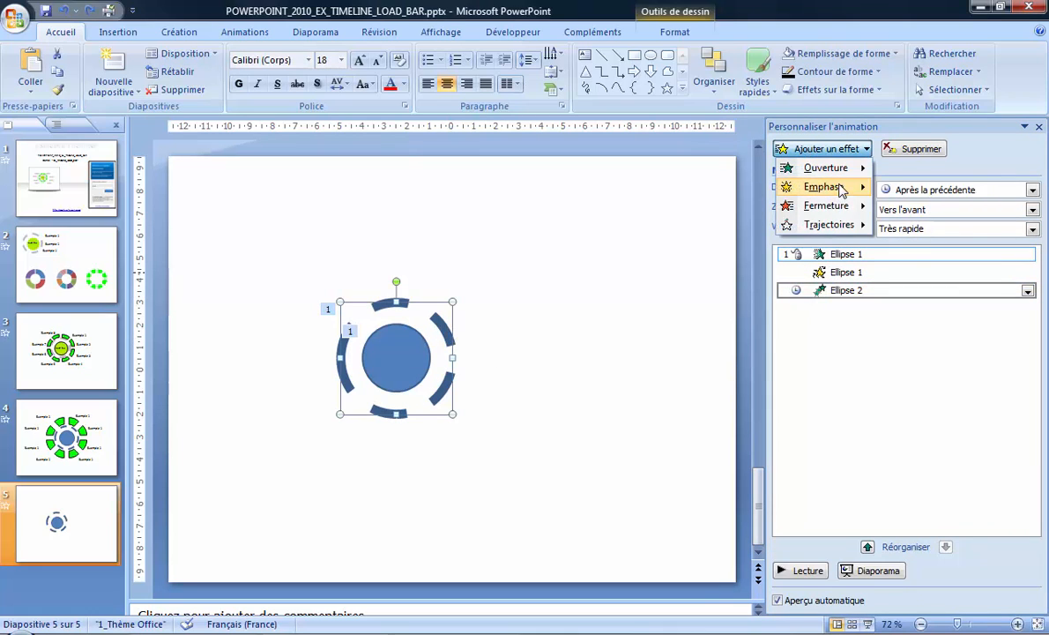
{"action": "mouse_move", "coordinate": [825, 187]}
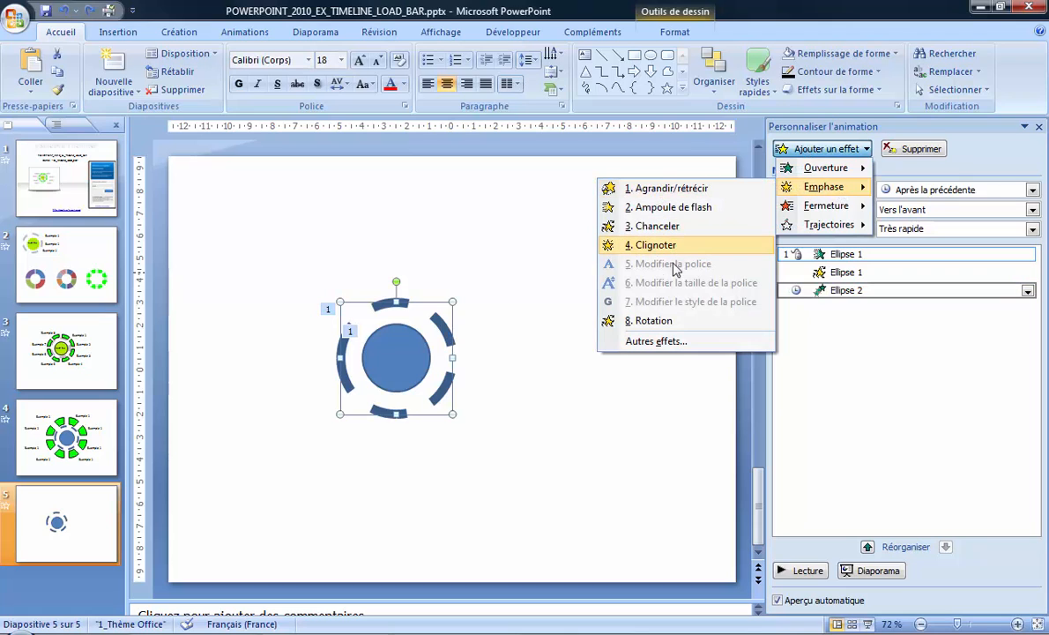
{"action": "left_click", "coordinate": [663, 321]}
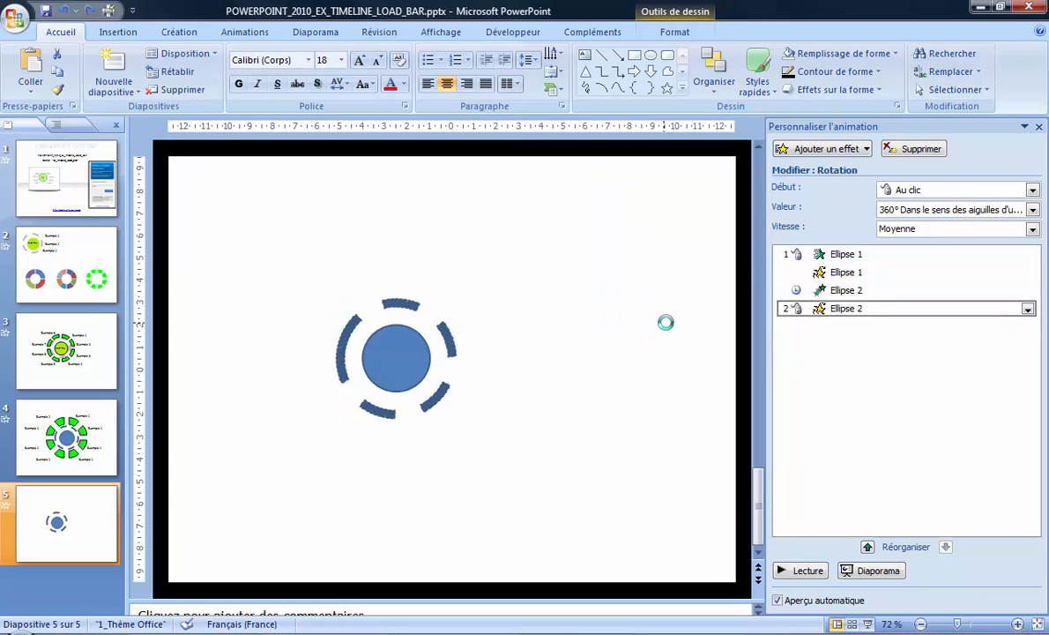
{"action": "right_click", "coordinate": [872, 308]}
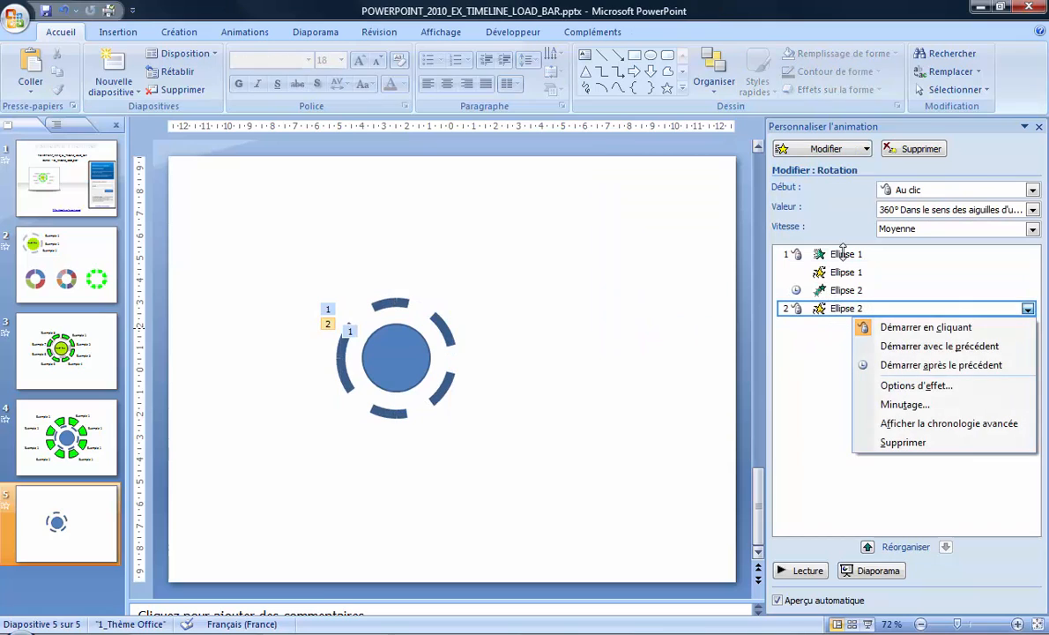
{"action": "left_click", "coordinate": [930, 348]}
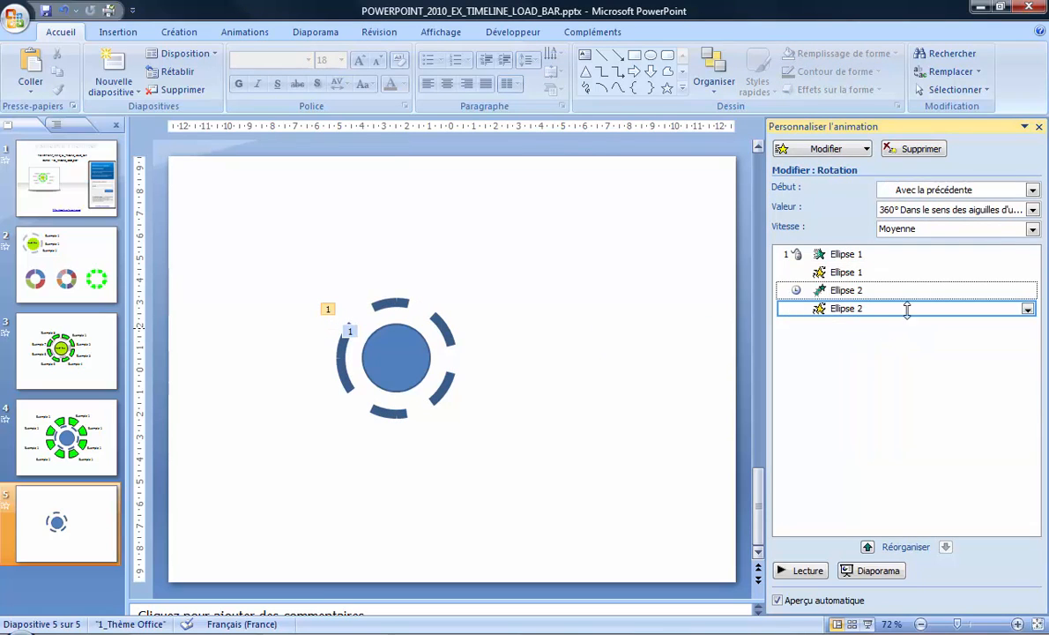
Set the ring's Rotation effect to a quarter spin (Quart de vrille) at Rapide speed and preview the slide's animations
{"action": "left_click", "coordinate": [957, 209]}
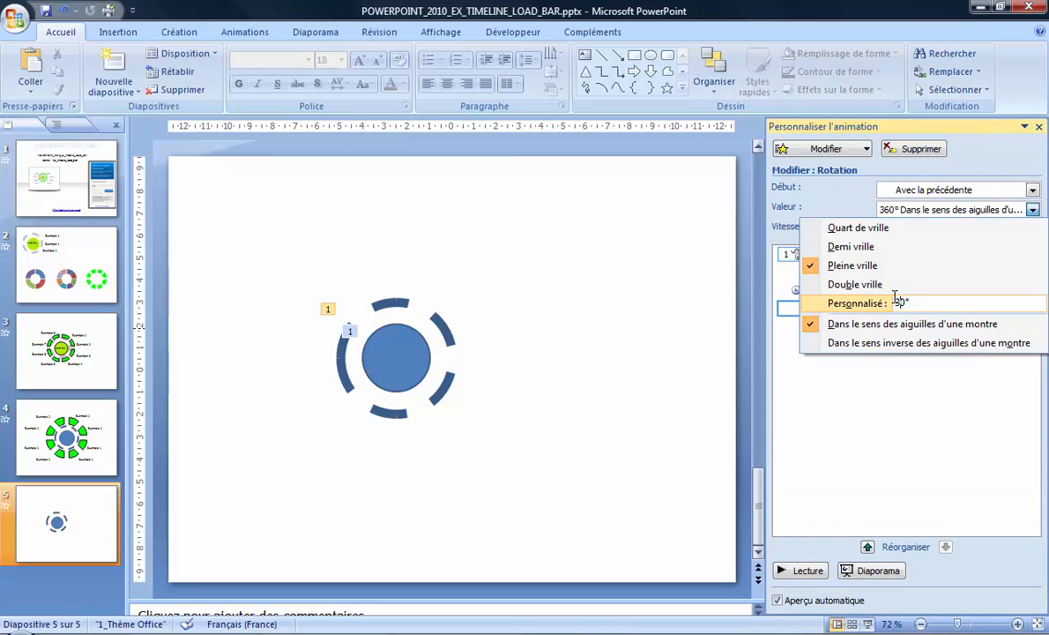
{"action": "left_click", "coordinate": [862, 229]}
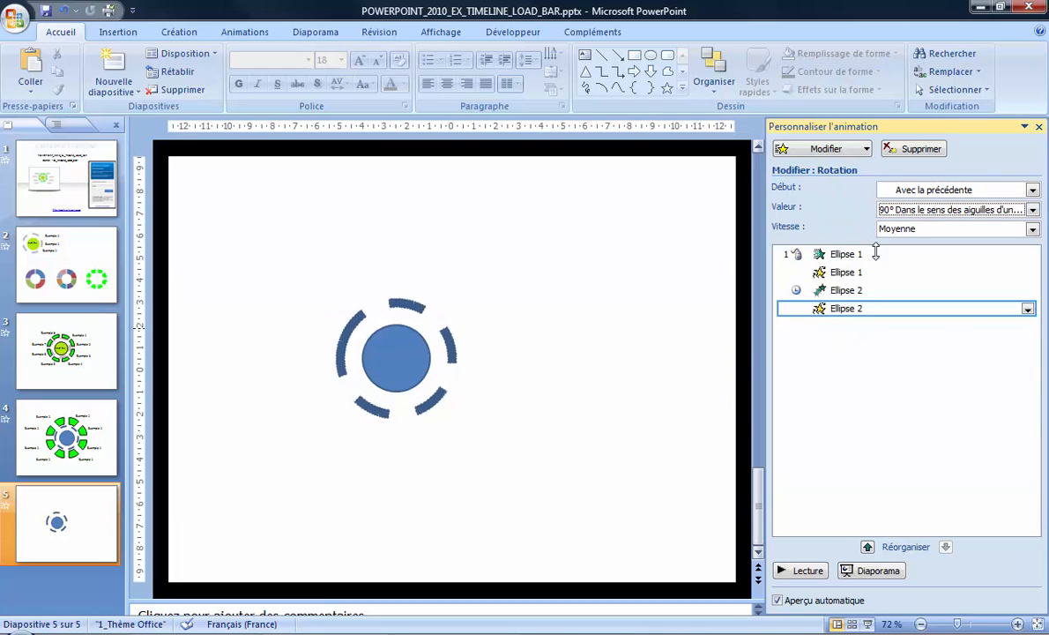
{"action": "left_click", "coordinate": [1033, 211]}
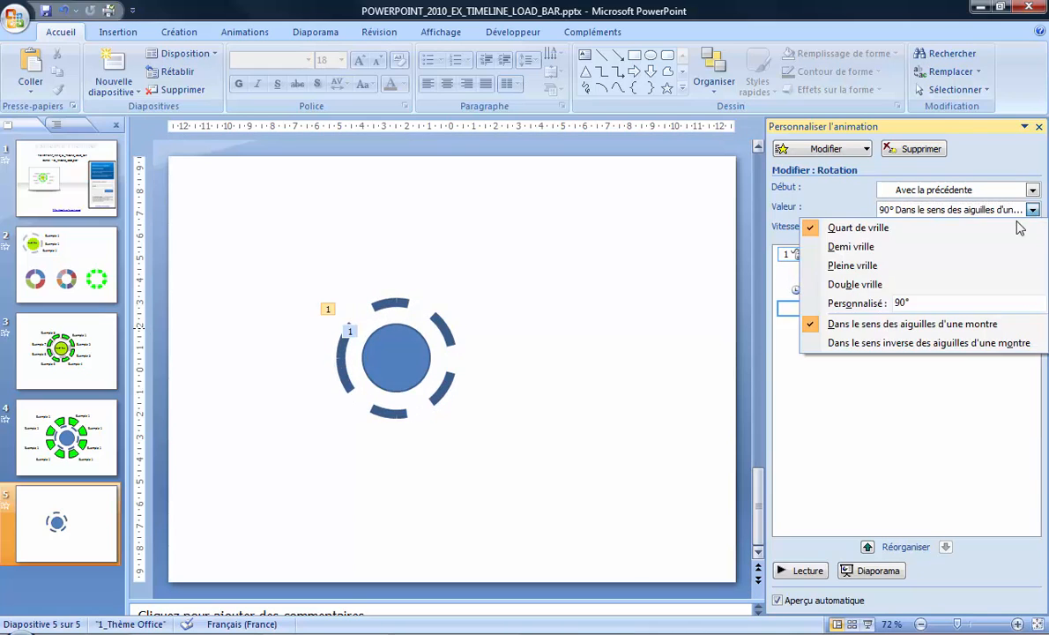
{"action": "left_click", "coordinate": [832, 186]}
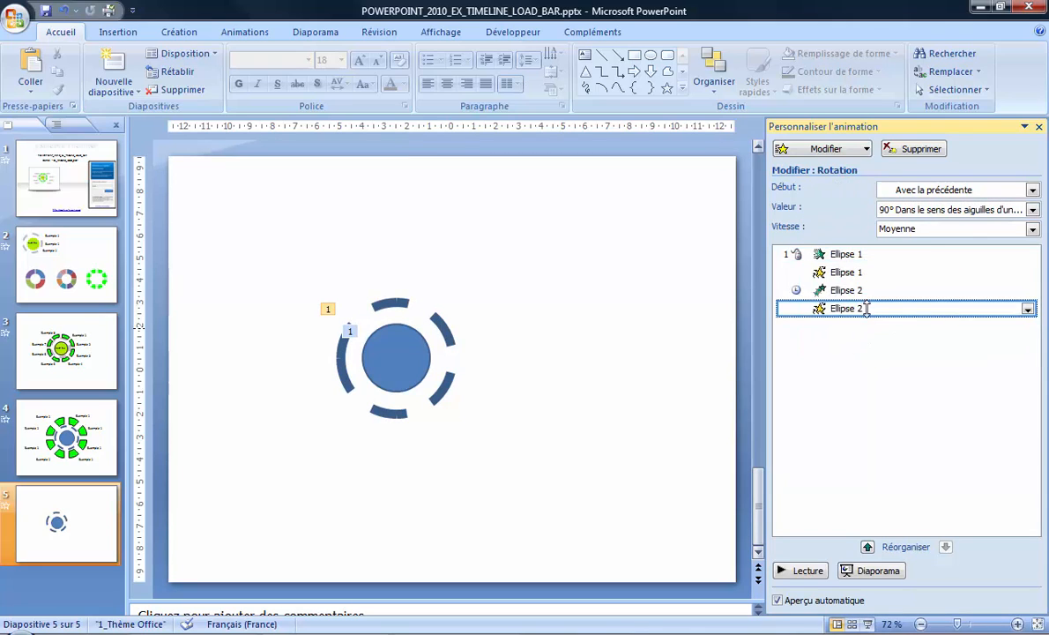
{"action": "left_click", "coordinate": [1033, 228]}
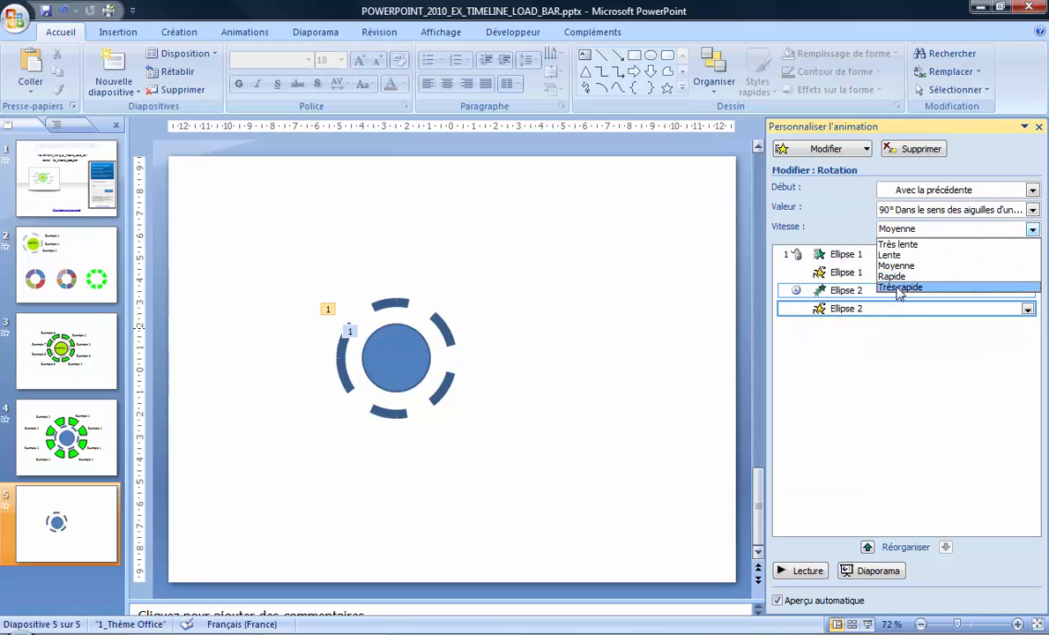
{"action": "left_click", "coordinate": [895, 276]}
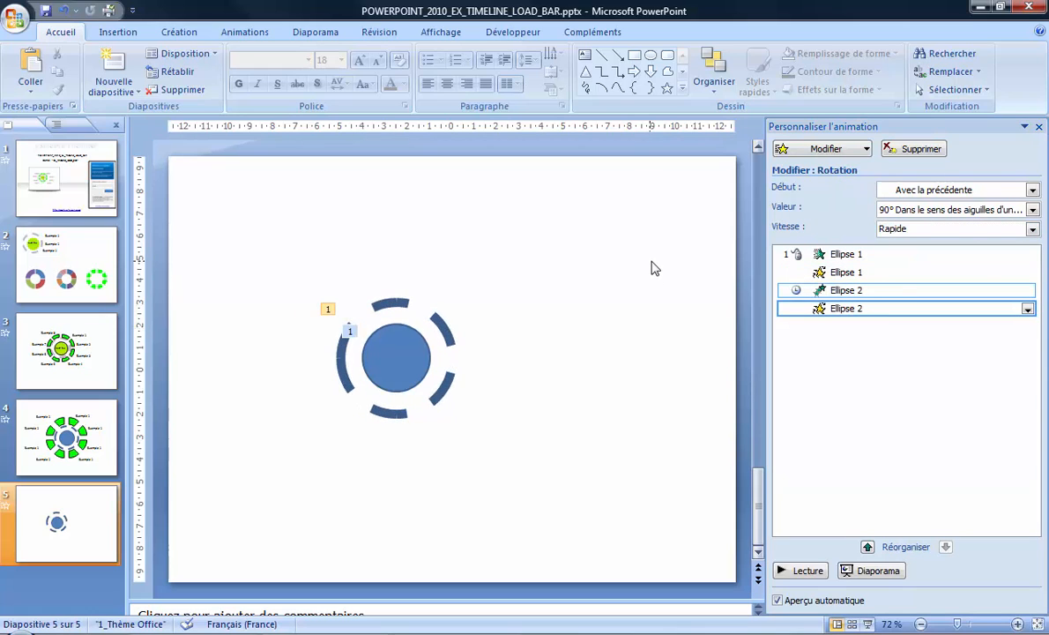
{"action": "left_click", "coordinate": [807, 571]}
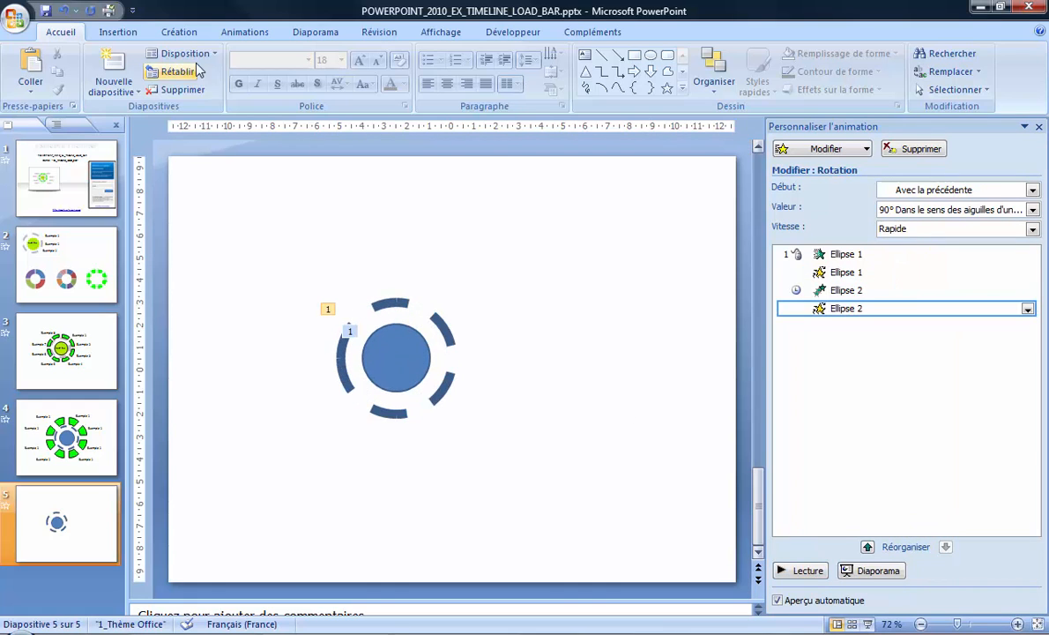
Insert a doughnut (Anneau) chart on slide 5
{"action": "left_click", "coordinate": [131, 32]}
{"action": "left_click", "coordinate": [252, 76]}
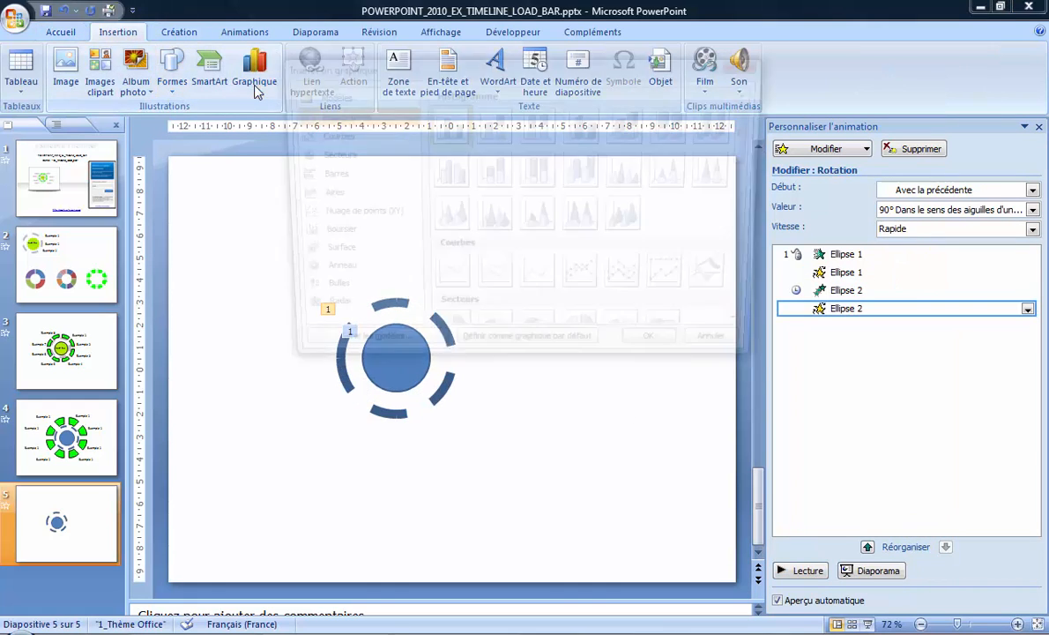
{"action": "left_click", "coordinate": [754, 333]}
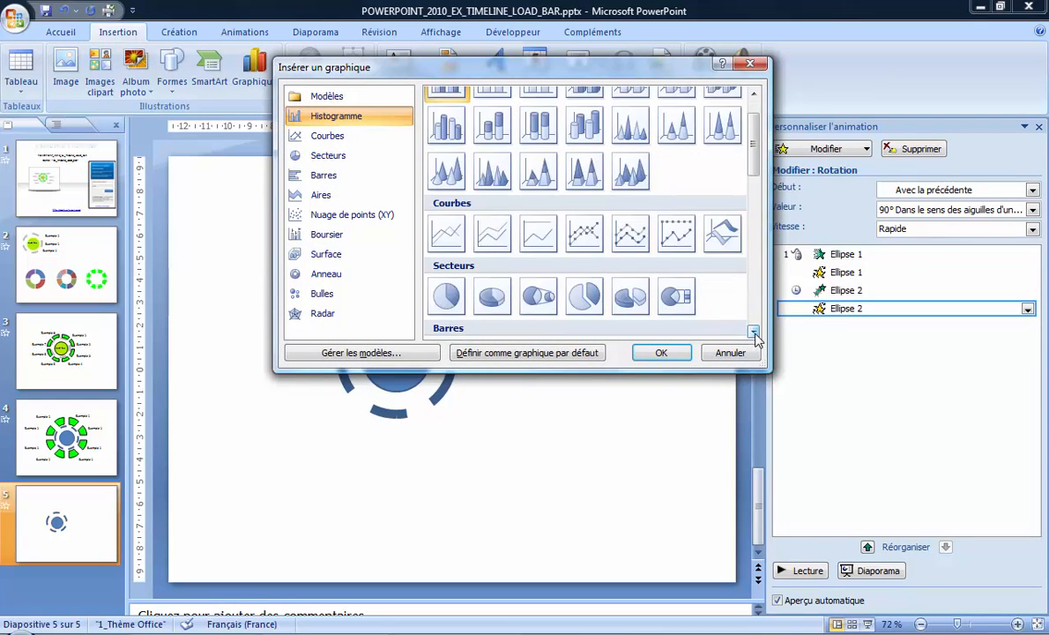
{"action": "left_click", "coordinate": [326, 275]}
{"action": "left_click", "coordinate": [494, 314]}
{"action": "left_click", "coordinate": [661, 353]}
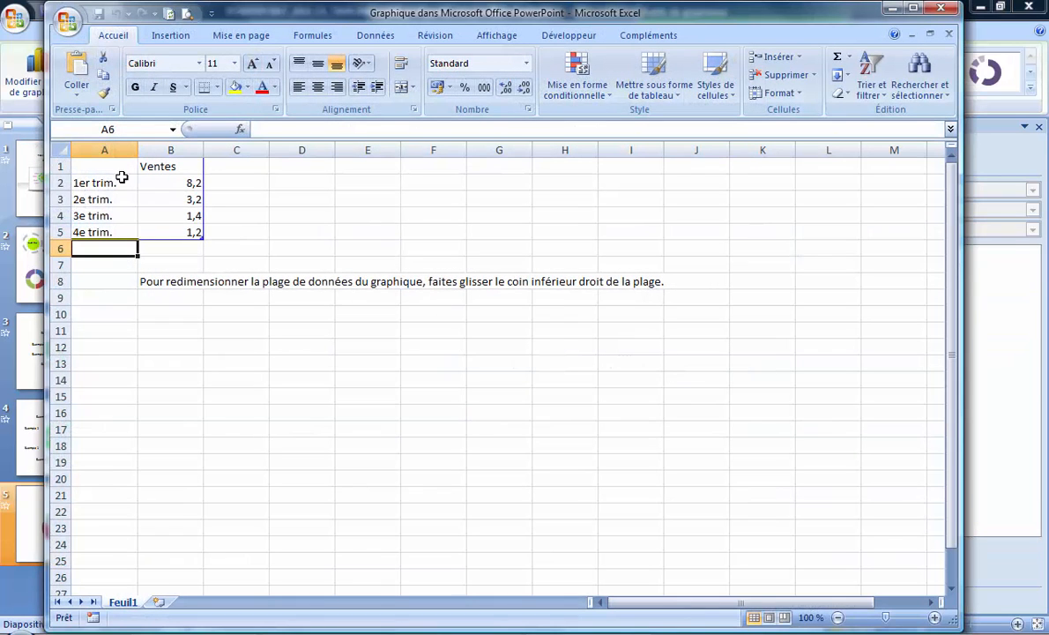
Replace the chart's category labels with "--" in A2 and fill it down to A13
{"action": "left_click", "coordinate": [102, 182]}
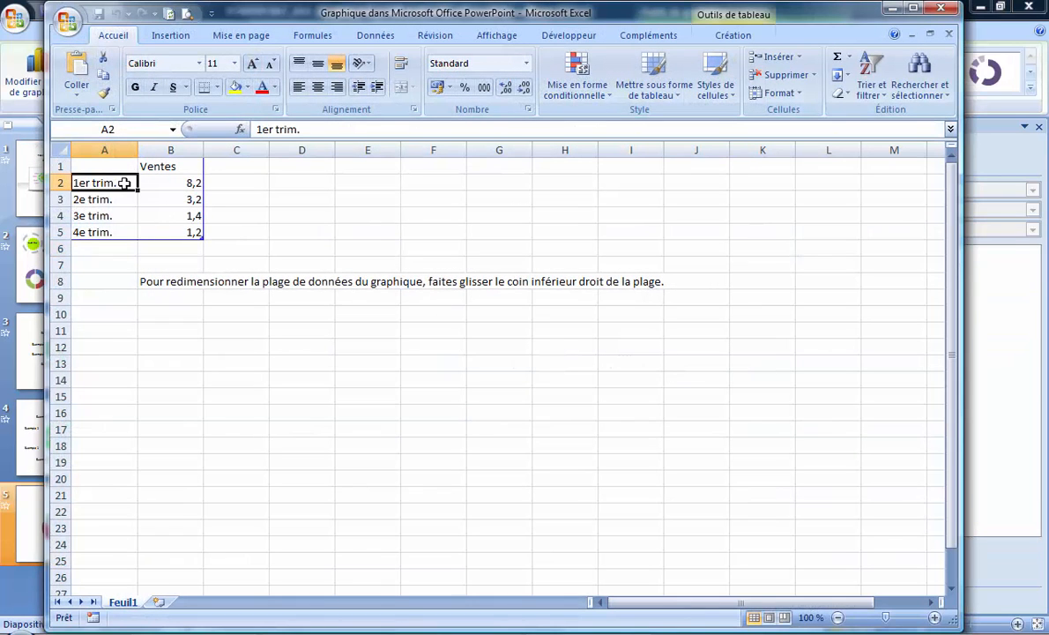
{"action": "type", "text": "'--"}
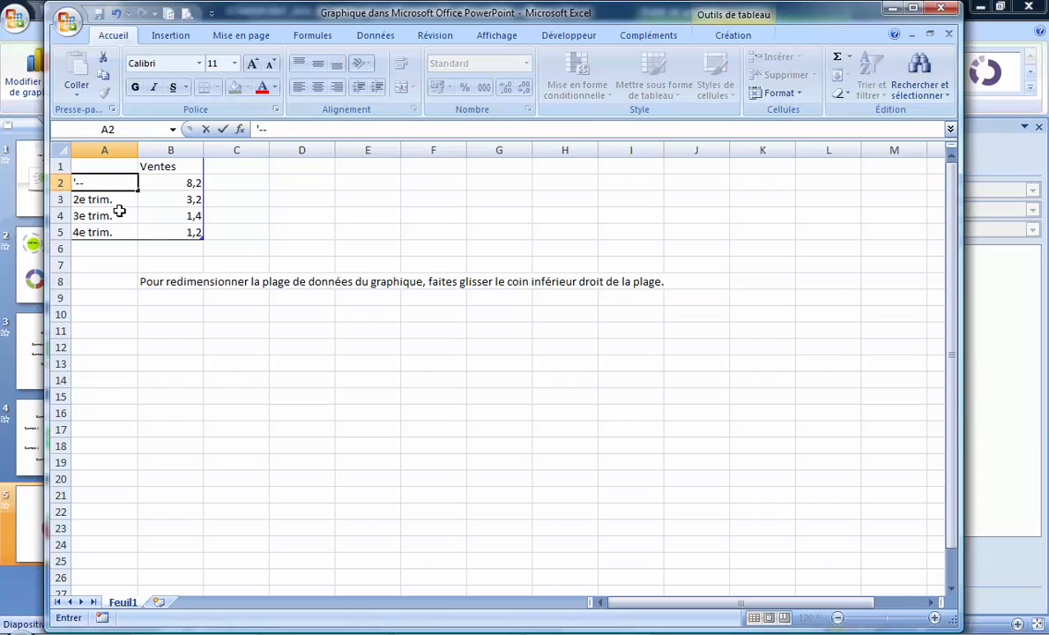
{"action": "key", "text": "Return"}
{"action": "left_click", "coordinate": [124, 186]}
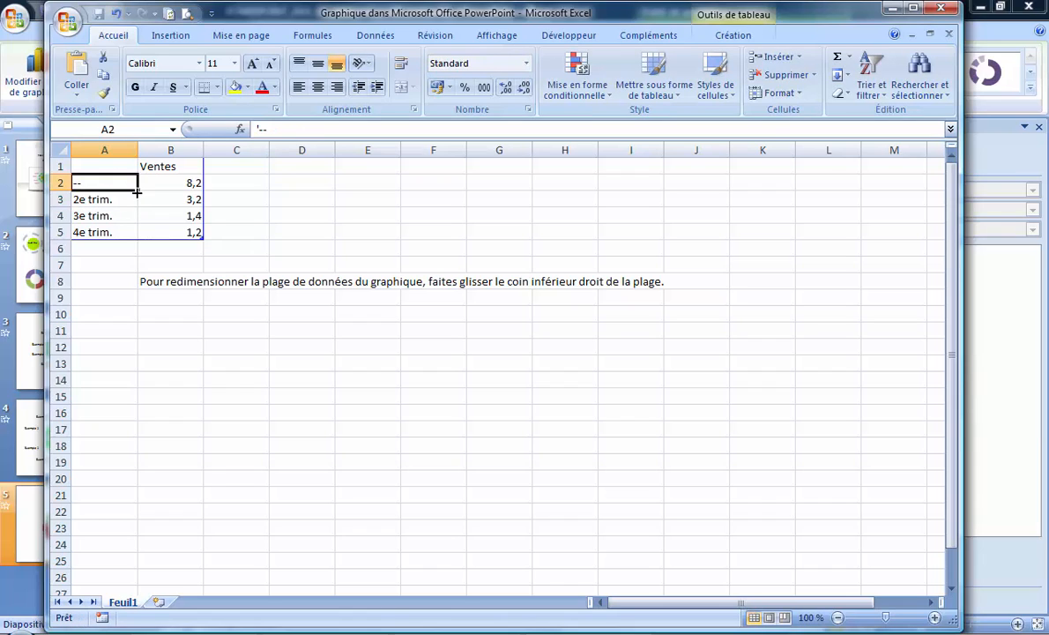
{"action": "left_click_drag", "start_coordinate": [138, 191], "coordinate": [141, 370]}
{"action": "left_click", "coordinate": [302, 413]}
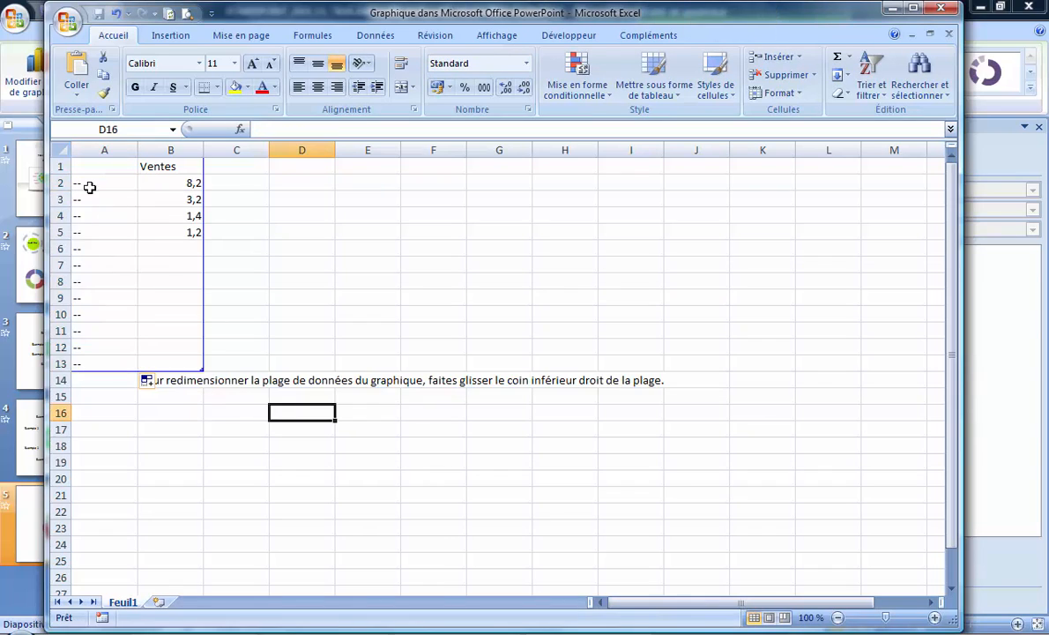
{"action": "left_click", "coordinate": [94, 183]}
{"action": "left_click", "coordinate": [96, 199]}
{"action": "left_click", "coordinate": [99, 216]}
{"action": "left_click", "coordinate": [100, 248]}
{"action": "left_click", "coordinate": [110, 315]}
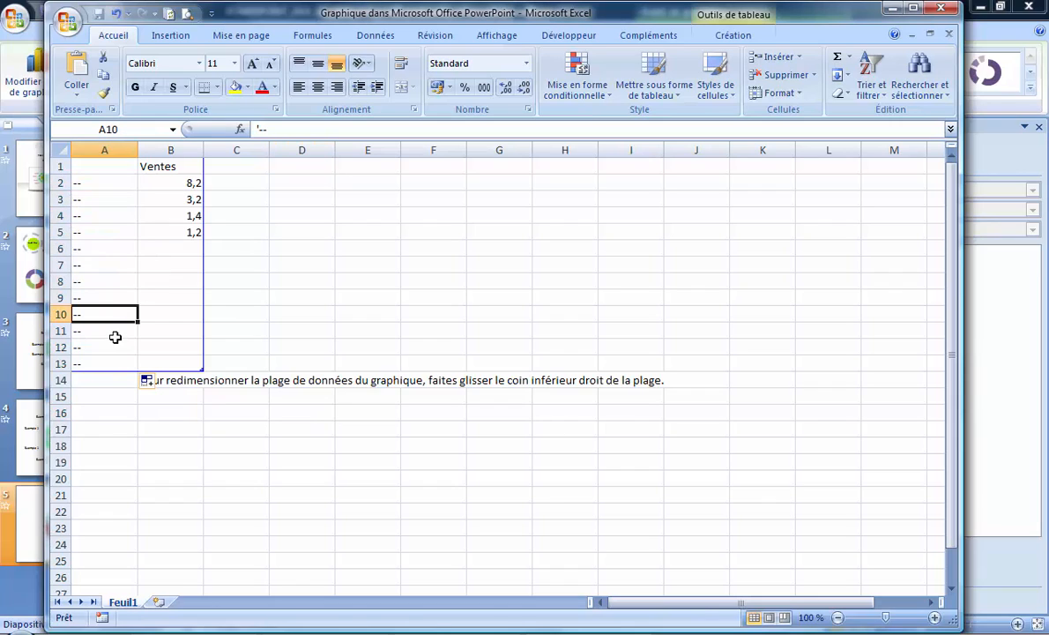
Set the first Ventes value in B2 to 20 and fill it down to B9
{"action": "left_click", "coordinate": [189, 184]}
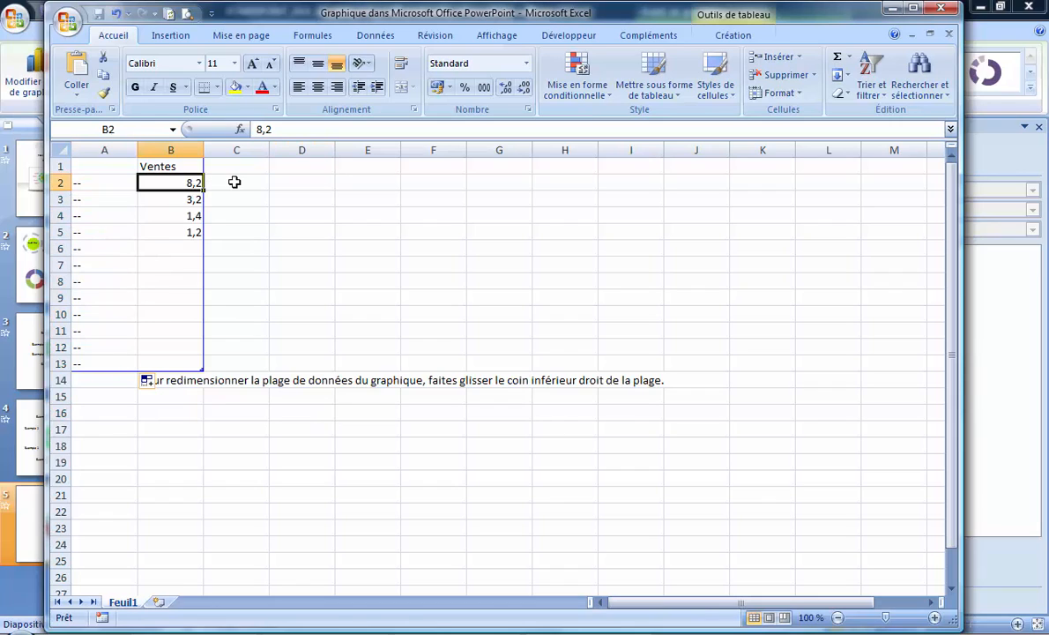
{"action": "type", "text": "20"}
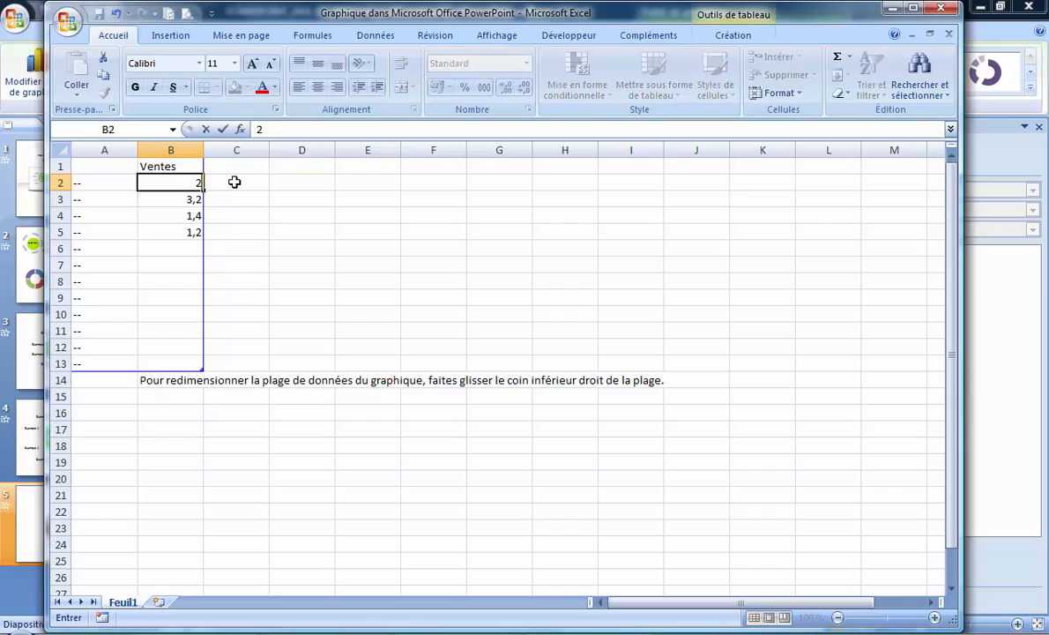
{"action": "key", "text": "Return"}
{"action": "left_click", "coordinate": [189, 183]}
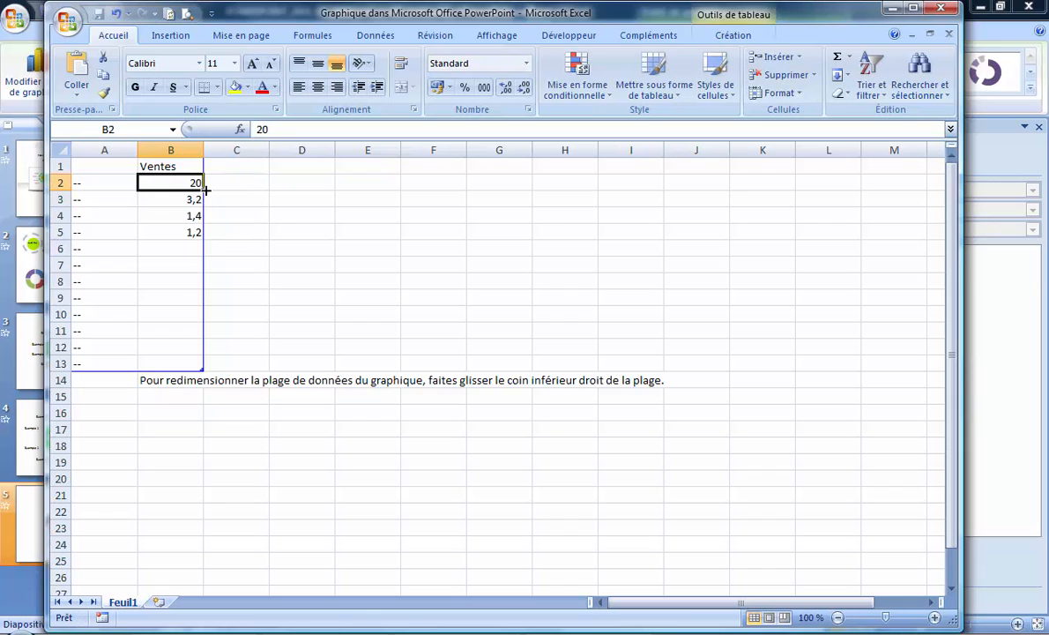
{"action": "left_click_drag", "start_coordinate": [205, 190], "coordinate": [204, 304]}
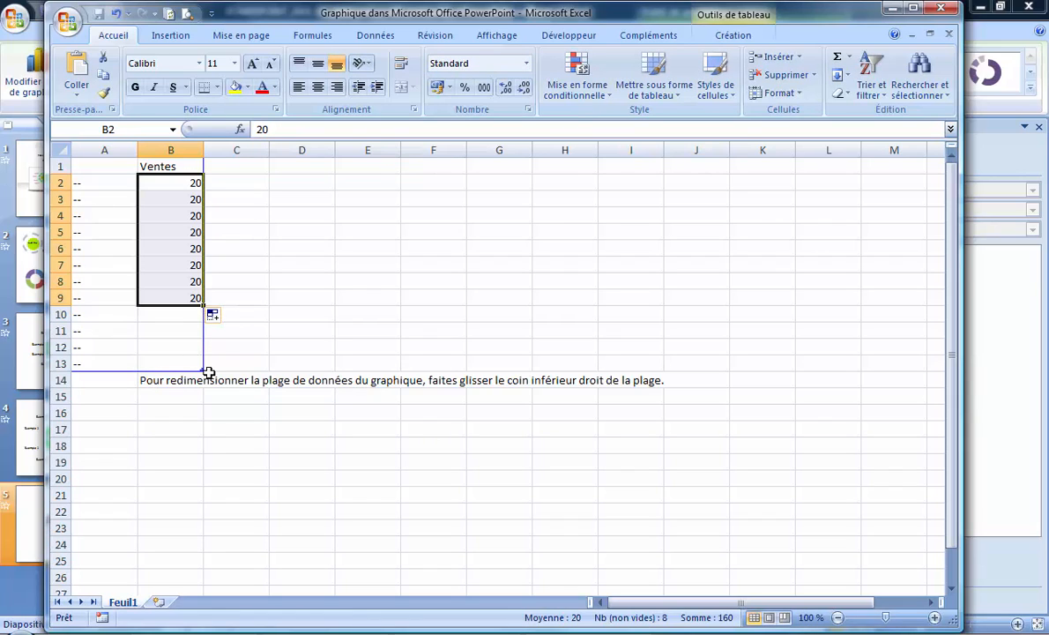
Shrink the chart's data range to end at row 9 and close the data sheet
{"action": "left_click_drag", "start_coordinate": [203, 368], "coordinate": [208, 307]}
{"action": "left_click", "coordinate": [348, 316]}
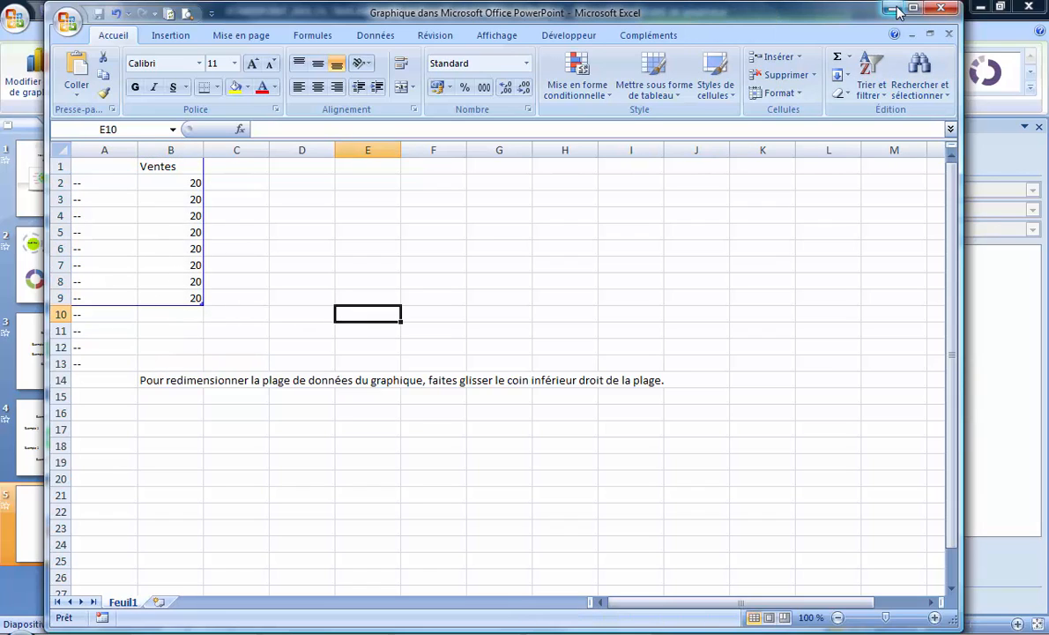
{"action": "left_click_drag", "start_coordinate": [48, 4], "coordinate": [424, 189]}
{"action": "left_click_drag", "start_coordinate": [532, 191], "coordinate": [875, 106]}
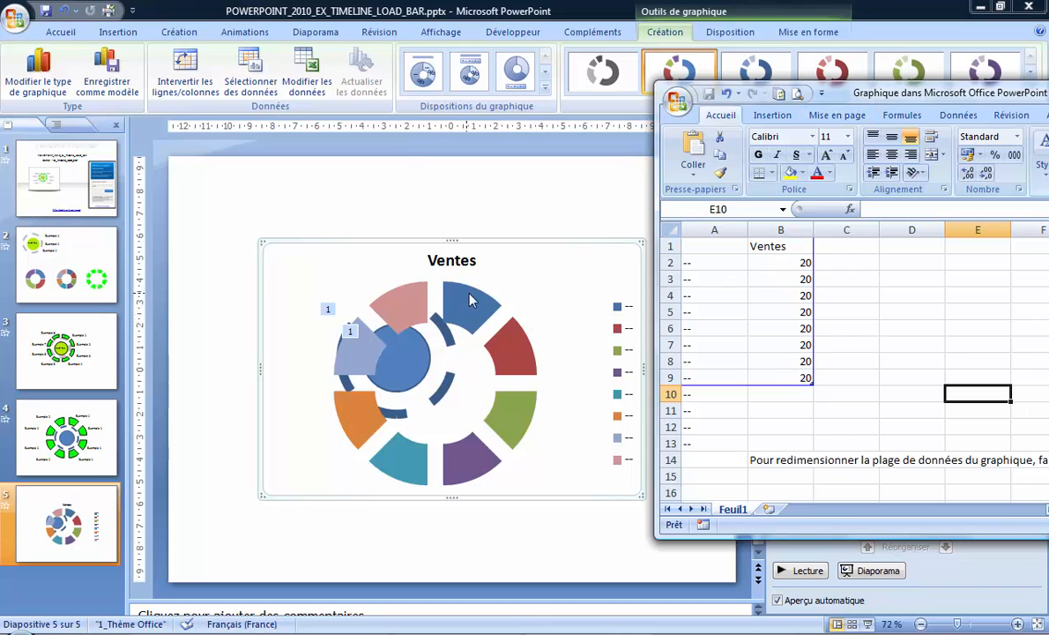
{"action": "left_click_drag", "start_coordinate": [882, 99], "coordinate": [563, 105]}
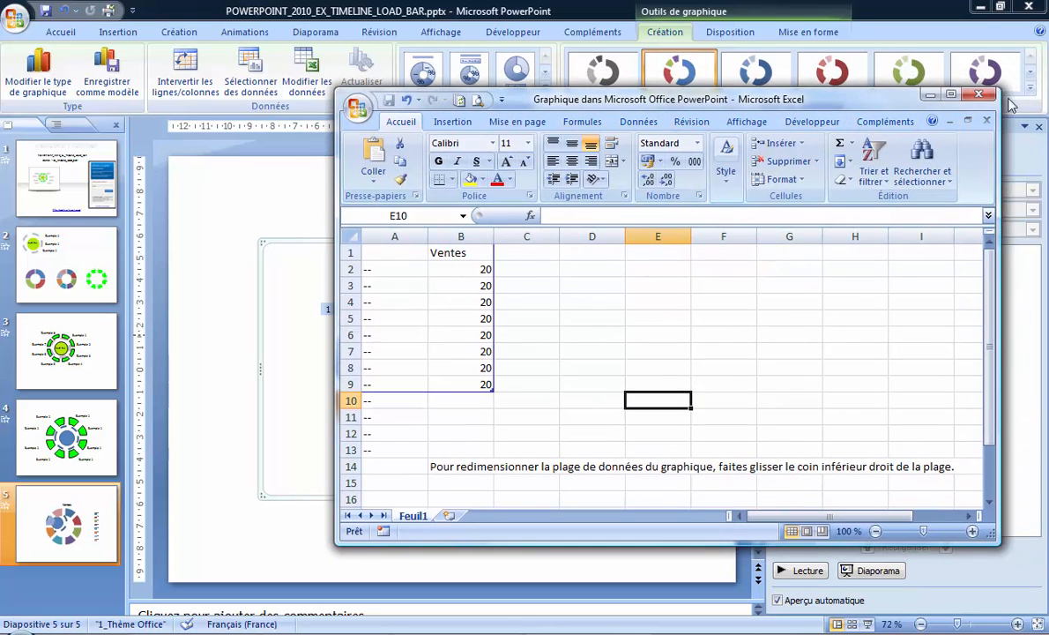
{"action": "left_click", "coordinate": [977, 94]}
Examine the source data of the four-segment and multicoloured eight-segment doughnut charts on slide 2
{"action": "left_click", "coordinate": [63, 269]}
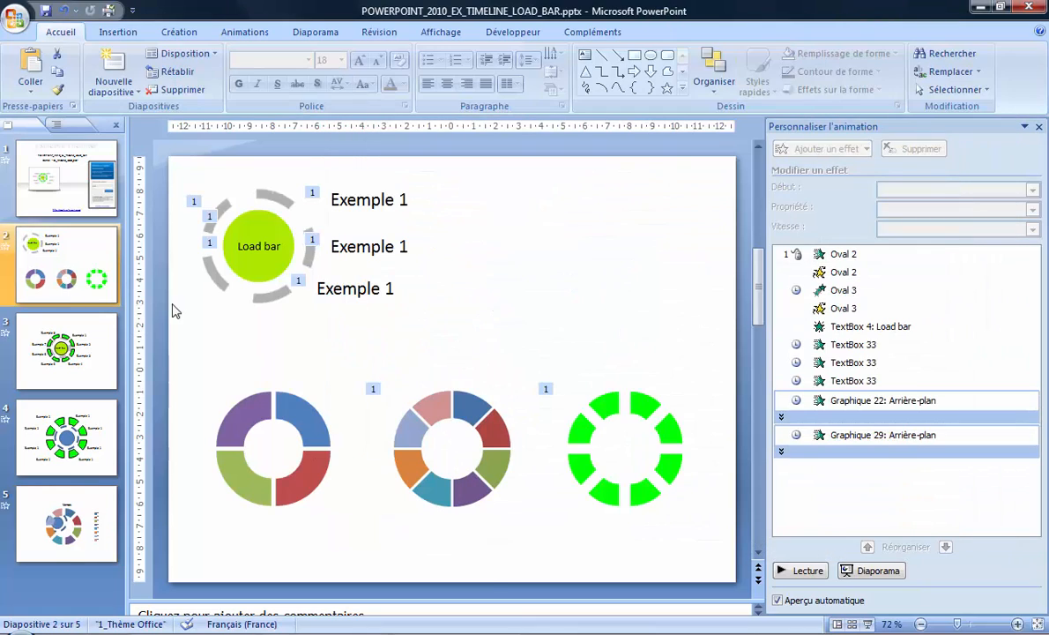
{"action": "left_click", "coordinate": [293, 410]}
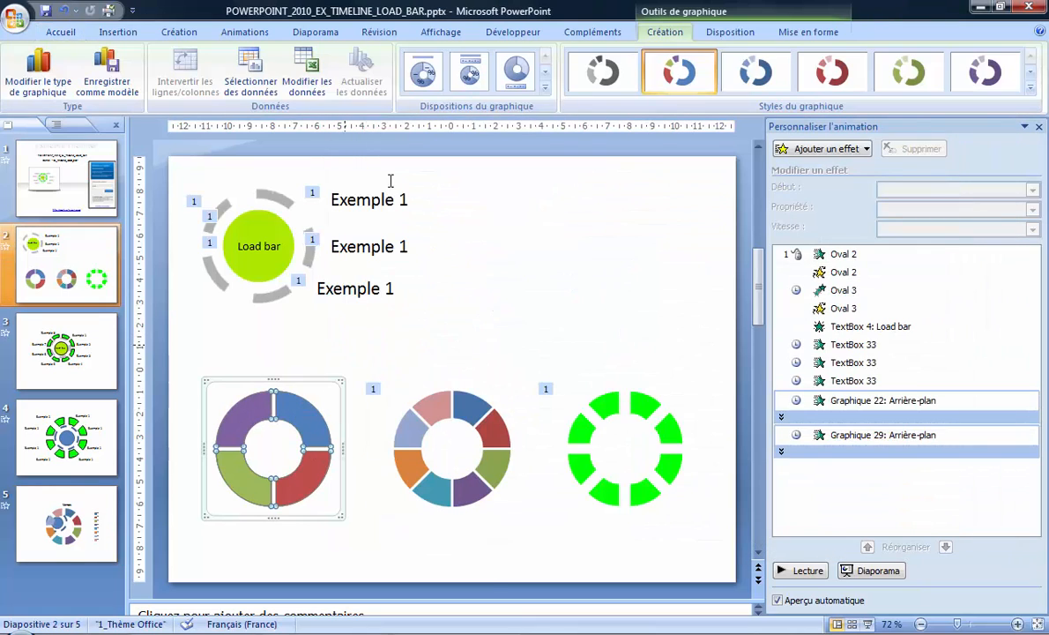
{"action": "left_click", "coordinate": [295, 72]}
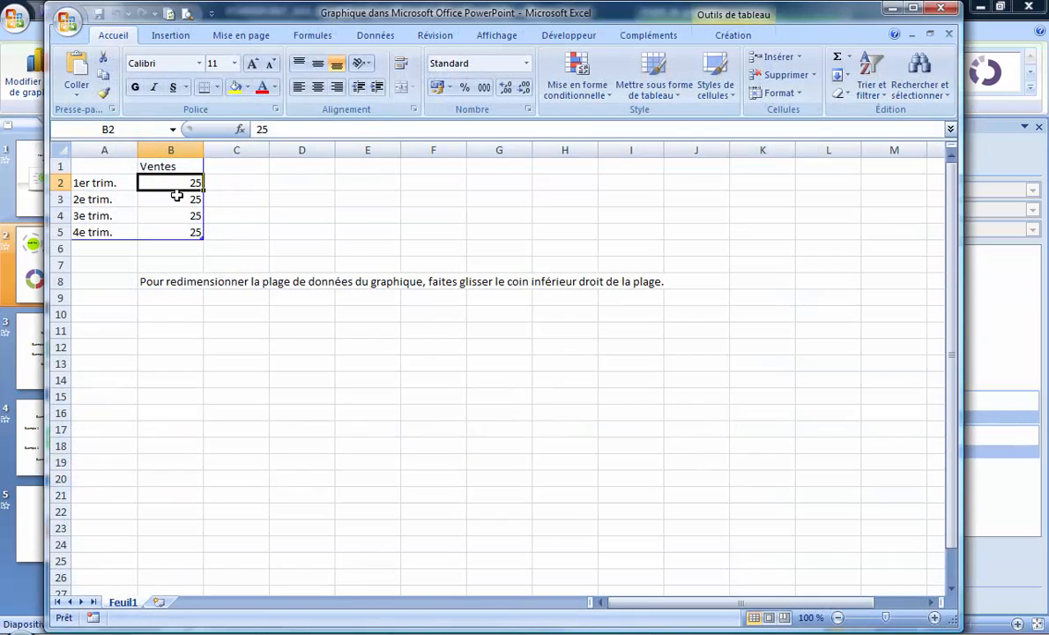
{"action": "left_click", "coordinate": [950, 9]}
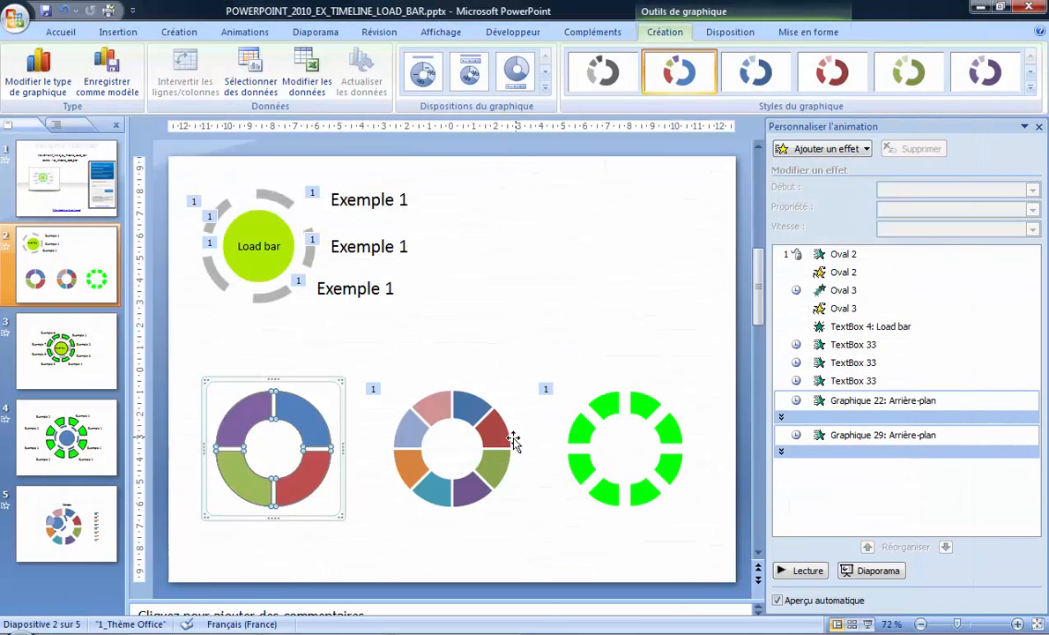
{"action": "left_click", "coordinate": [513, 438]}
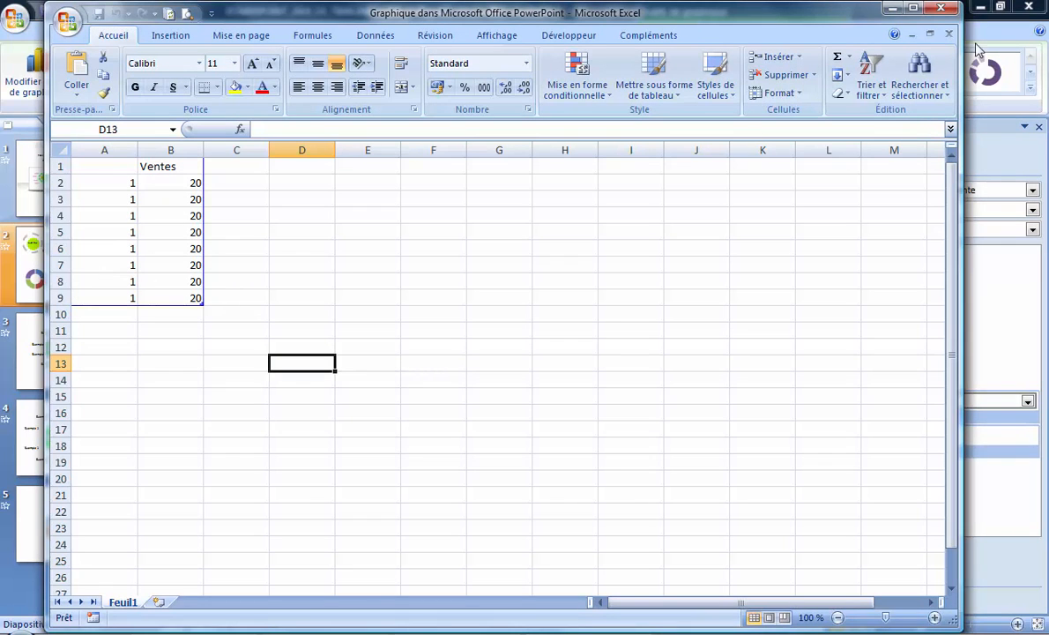
{"action": "left_click", "coordinate": [940, 9]}
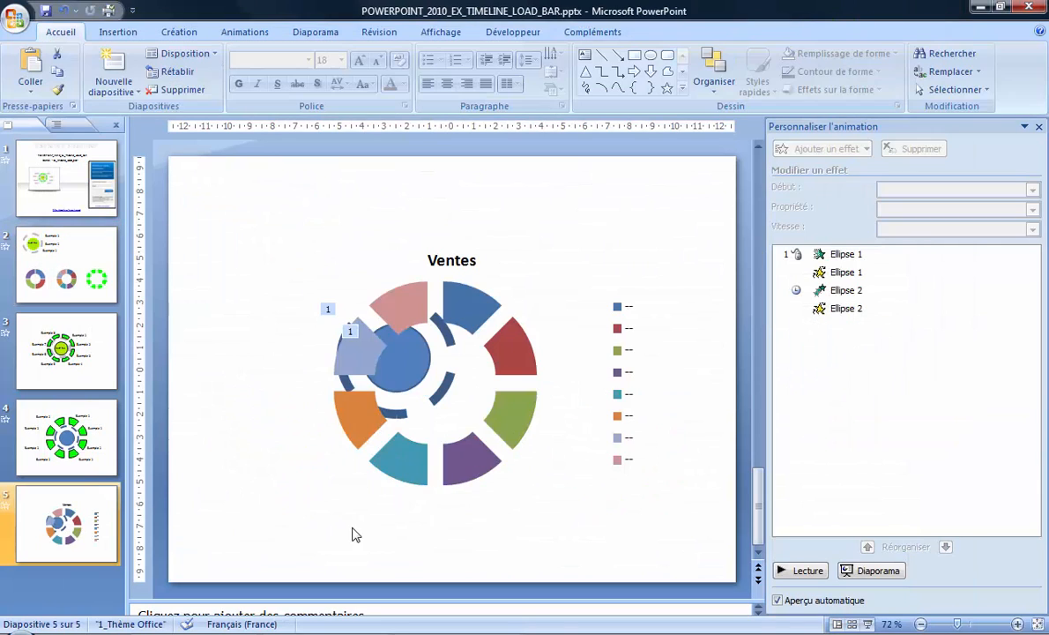
Delete the legend and the Ventes title from the doughnut chart on slide 5
{"action": "left_click", "coordinate": [638, 395]}
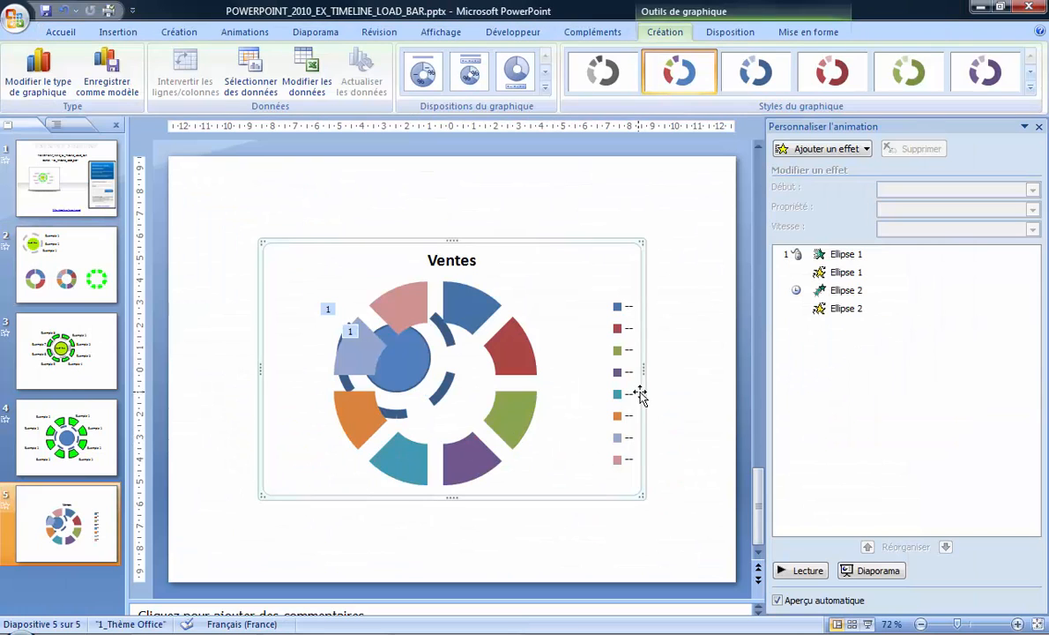
{"action": "left_click", "coordinate": [624, 364]}
{"action": "key", "text": "Delete"}
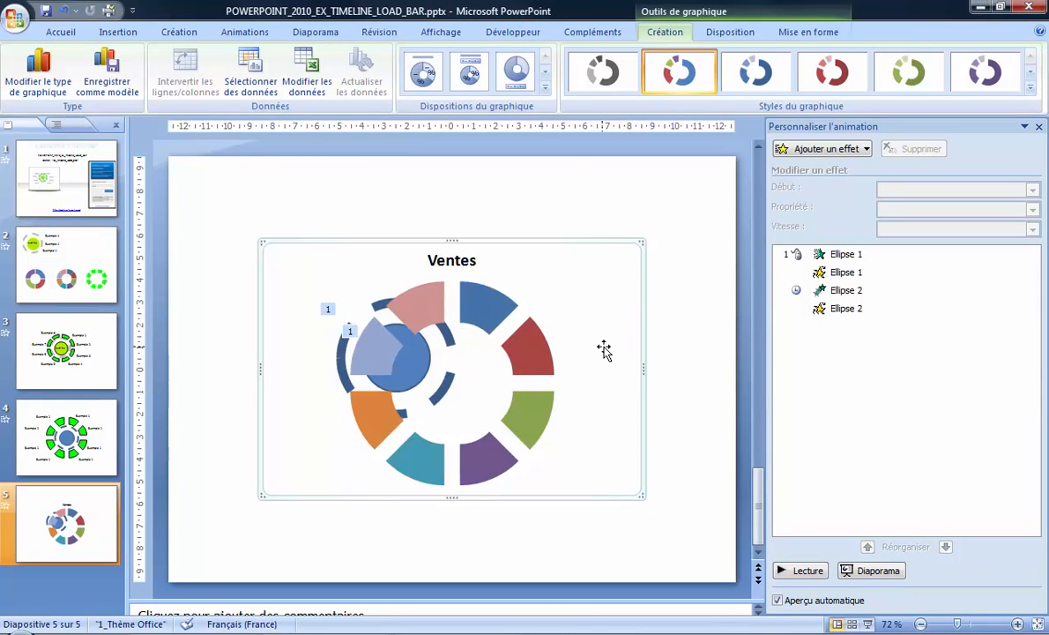
{"action": "left_click", "coordinate": [428, 247]}
{"action": "key", "text": "Delete"}
Format the doughnut's data series with a solid bright green fill (Remplissage uni)
{"action": "left_click", "coordinate": [509, 276]}
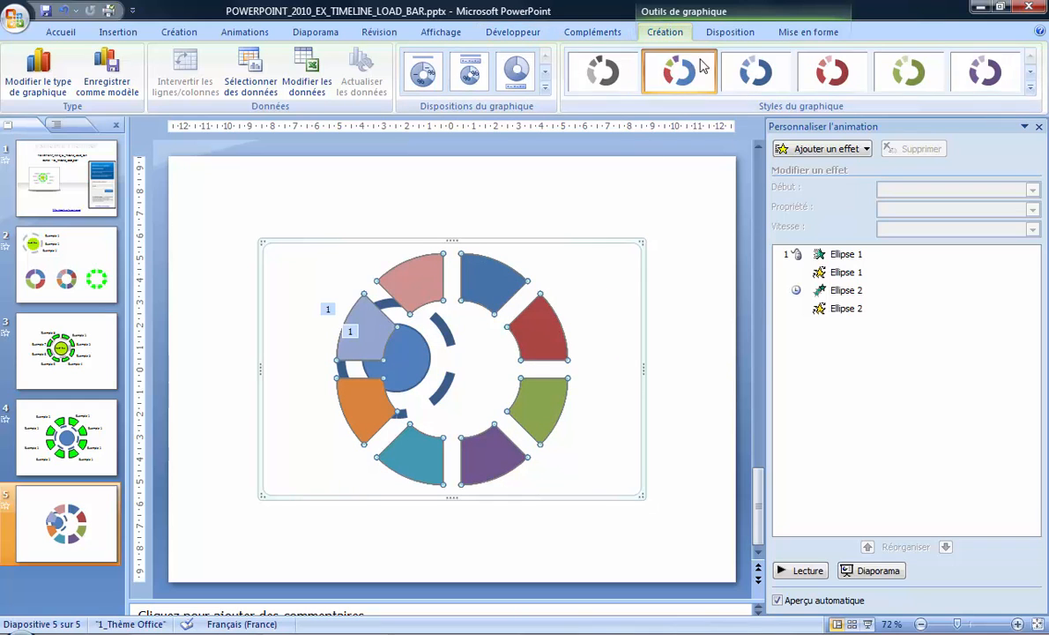
{"action": "right_click", "coordinate": [534, 419]}
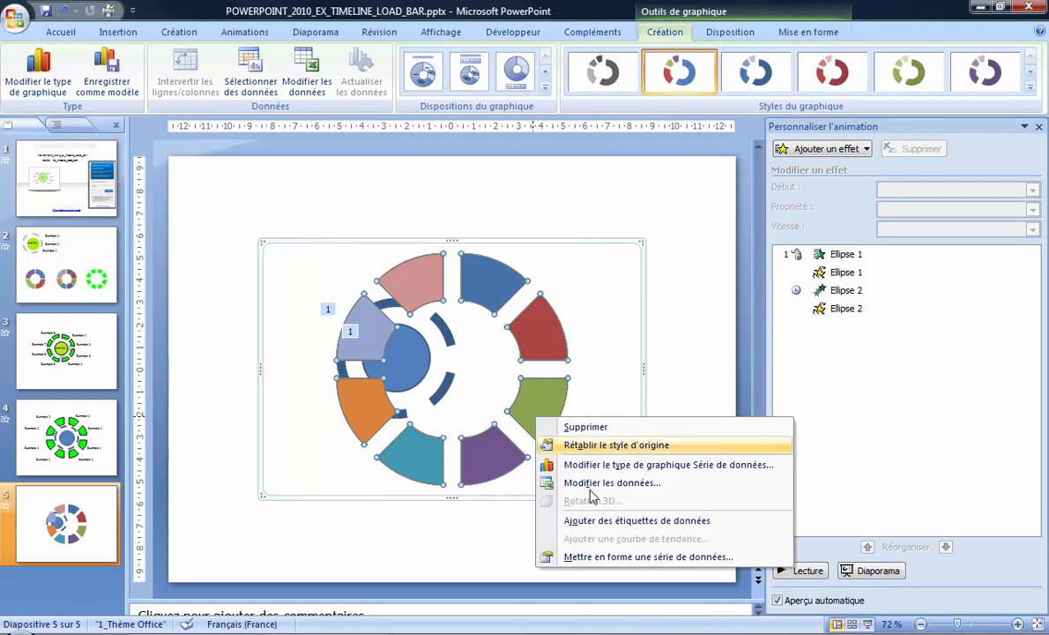
{"action": "left_click", "coordinate": [642, 558]}
{"action": "left_click", "coordinate": [556, 160]}
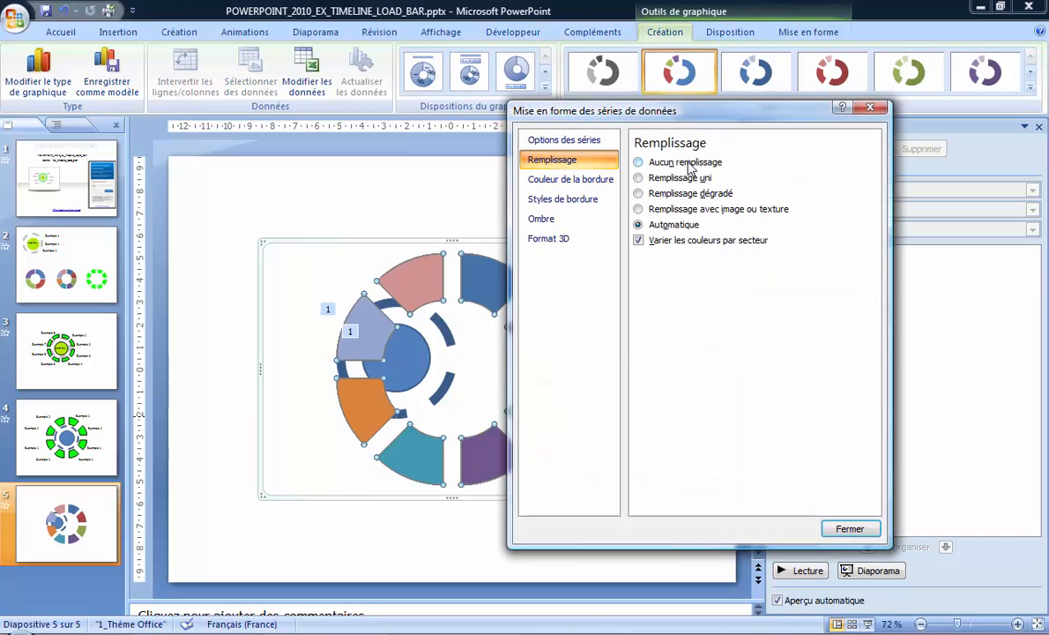
{"action": "left_click", "coordinate": [638, 177]}
{"action": "left_click", "coordinate": [719, 260]}
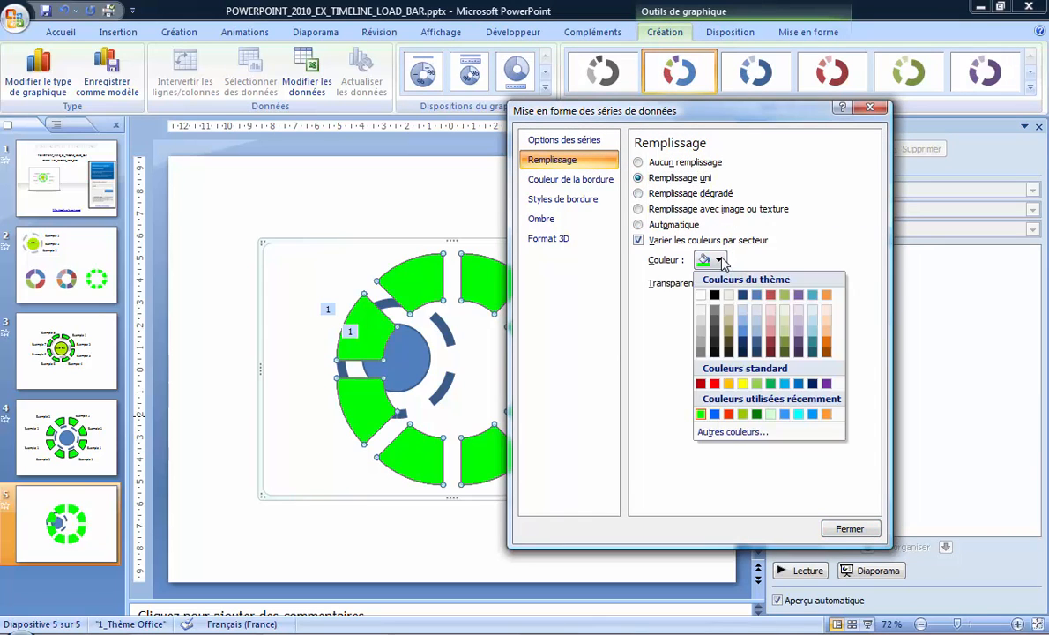
{"action": "left_click", "coordinate": [719, 261]}
Give the doughnut's segments a solid black border (Trait plein) and move the chart so it surrounds the circle and dashed ring
{"action": "left_click", "coordinate": [571, 179]}
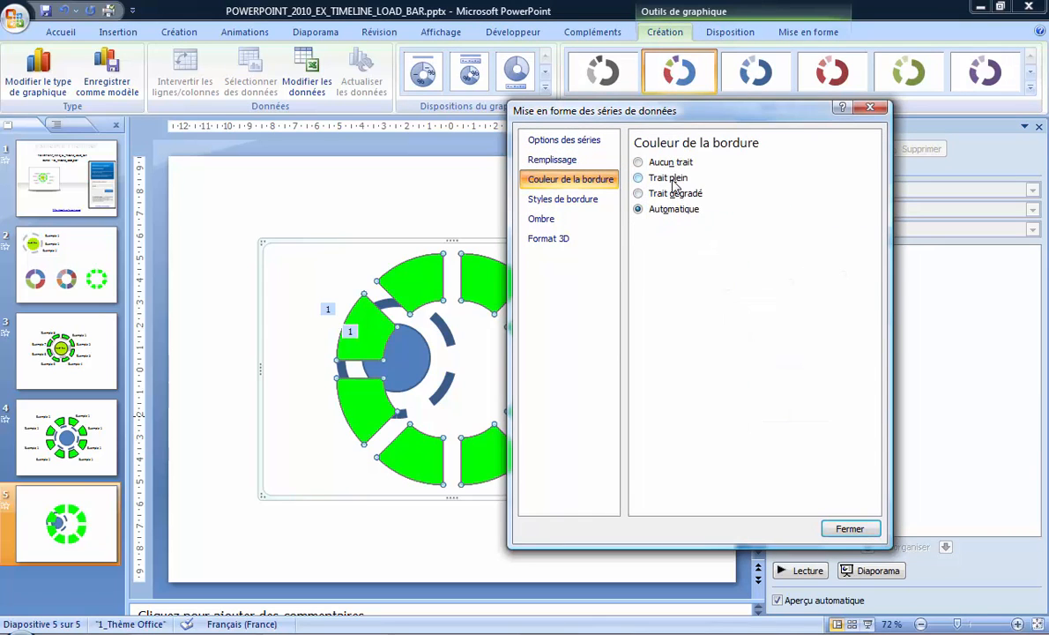
{"action": "left_click", "coordinate": [673, 179]}
{"action": "left_click", "coordinate": [710, 228]}
{"action": "left_click", "coordinate": [722, 385]}
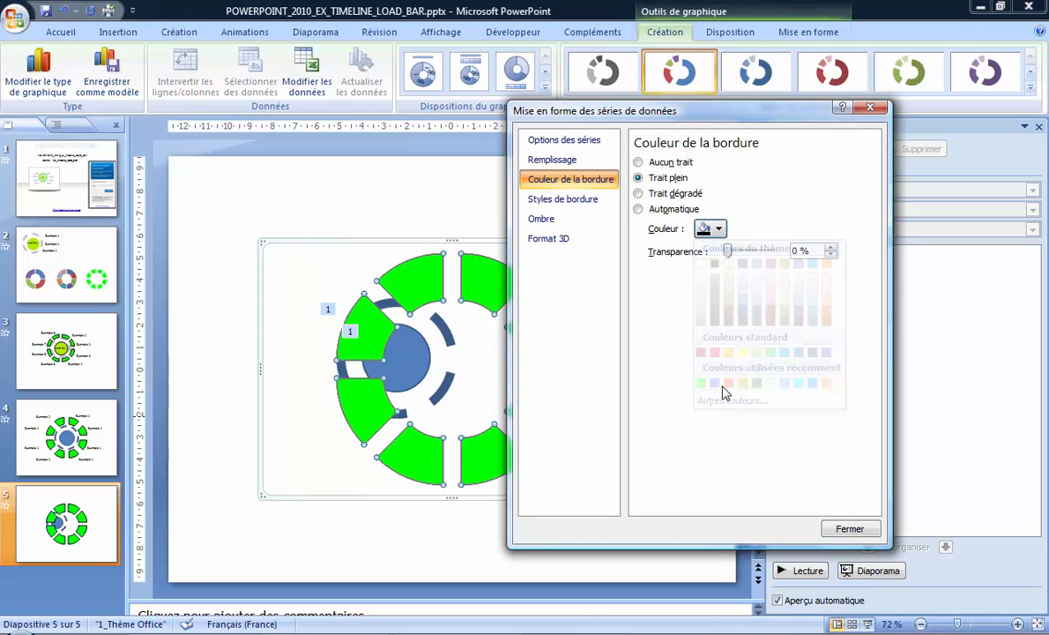
{"action": "left_click", "coordinate": [849, 529]}
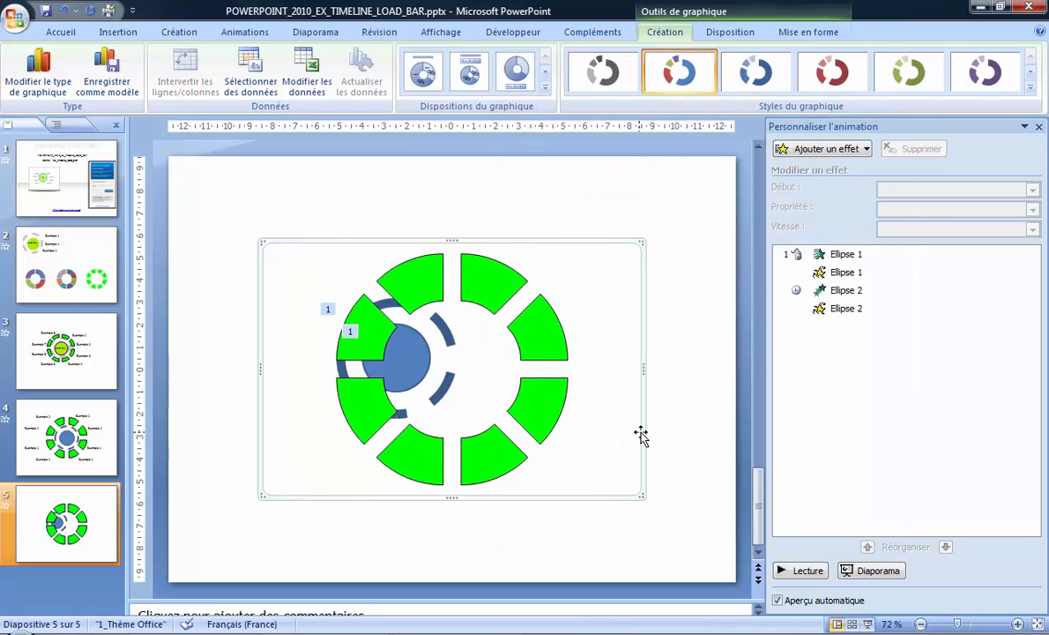
{"action": "left_click_drag", "start_coordinate": [640, 434], "coordinate": [588, 439]}
{"action": "left_click", "coordinate": [696, 454]}
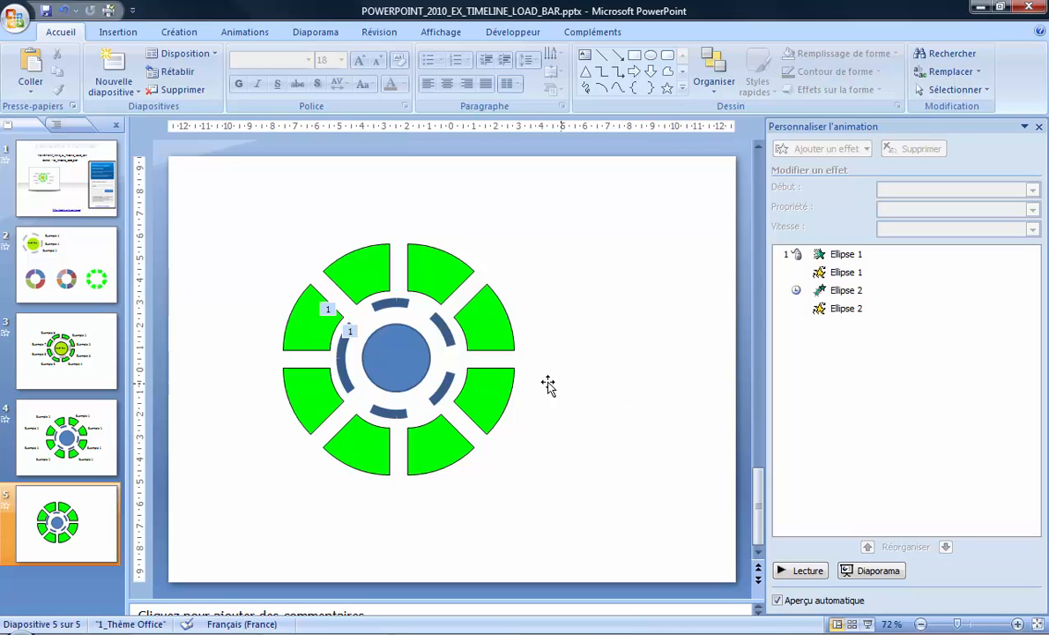
Examine the text boxes and their animation effects on the example slides 3, 2 and 4
{"action": "left_click", "coordinate": [86, 363]}
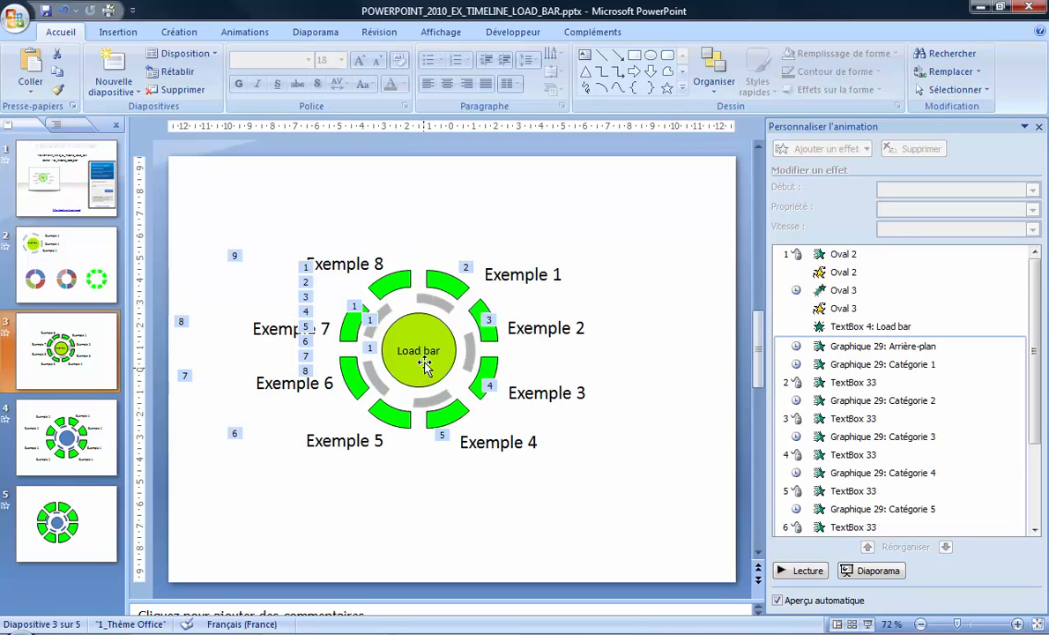
{"action": "left_click", "coordinate": [425, 366]}
{"action": "left_click", "coordinate": [75, 262]}
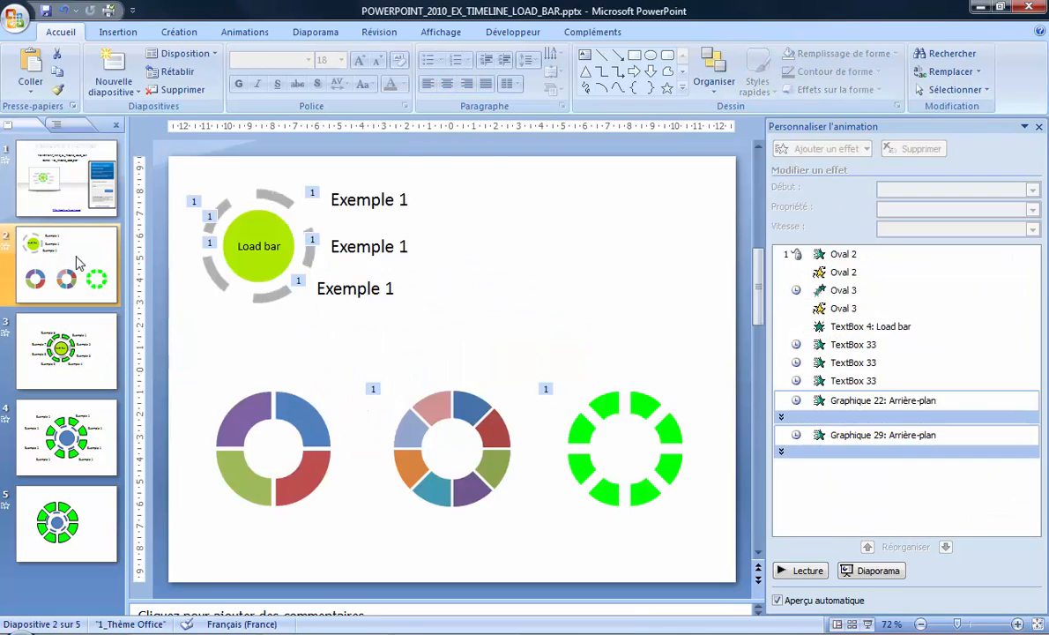
{"action": "left_click", "coordinate": [260, 244]}
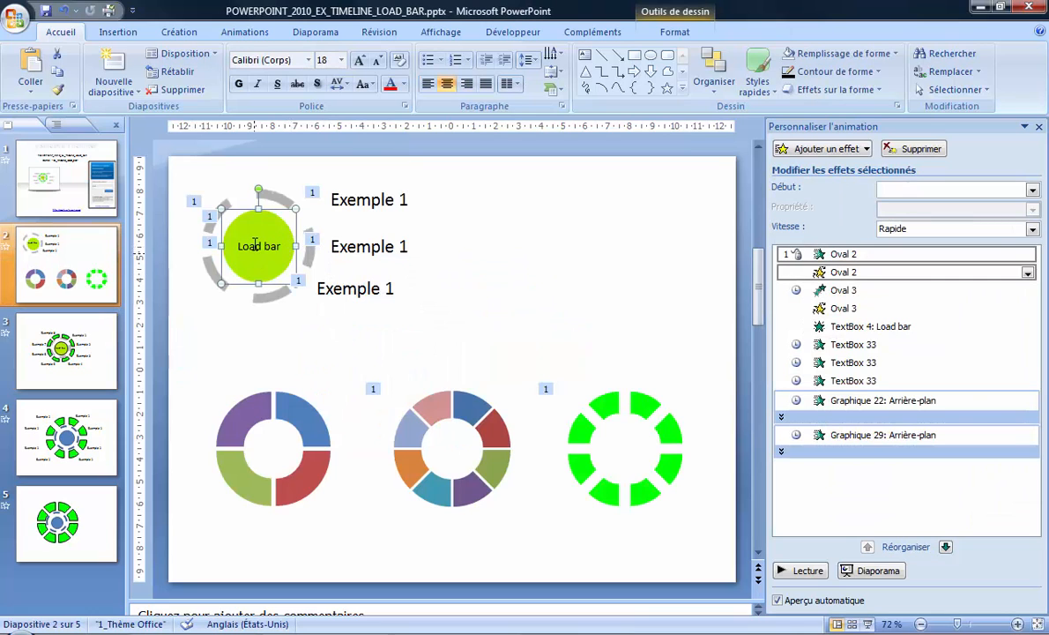
{"action": "left_click", "coordinate": [255, 244]}
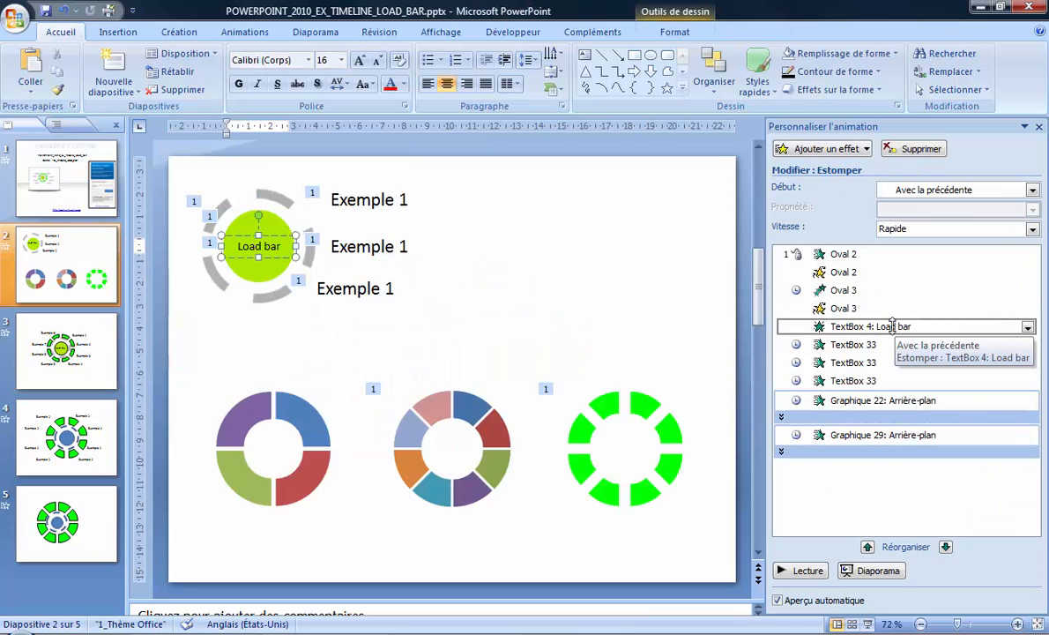
{"action": "left_click", "coordinate": [89, 525]}
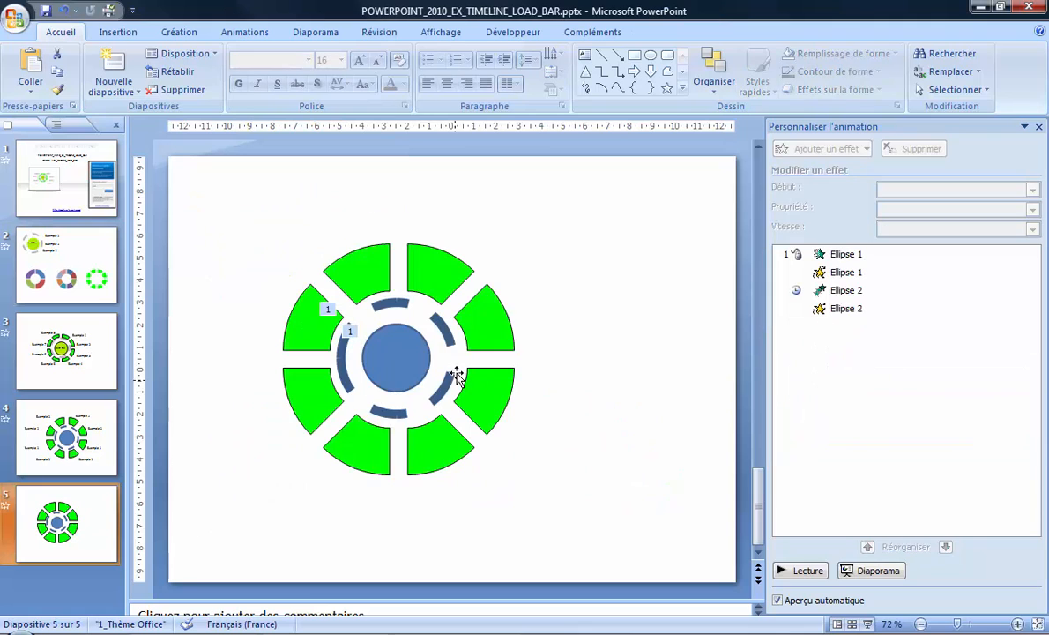
{"action": "left_click", "coordinate": [104, 430]}
{"action": "left_click", "coordinate": [586, 252]}
{"action": "left_click", "coordinate": [546, 236]}
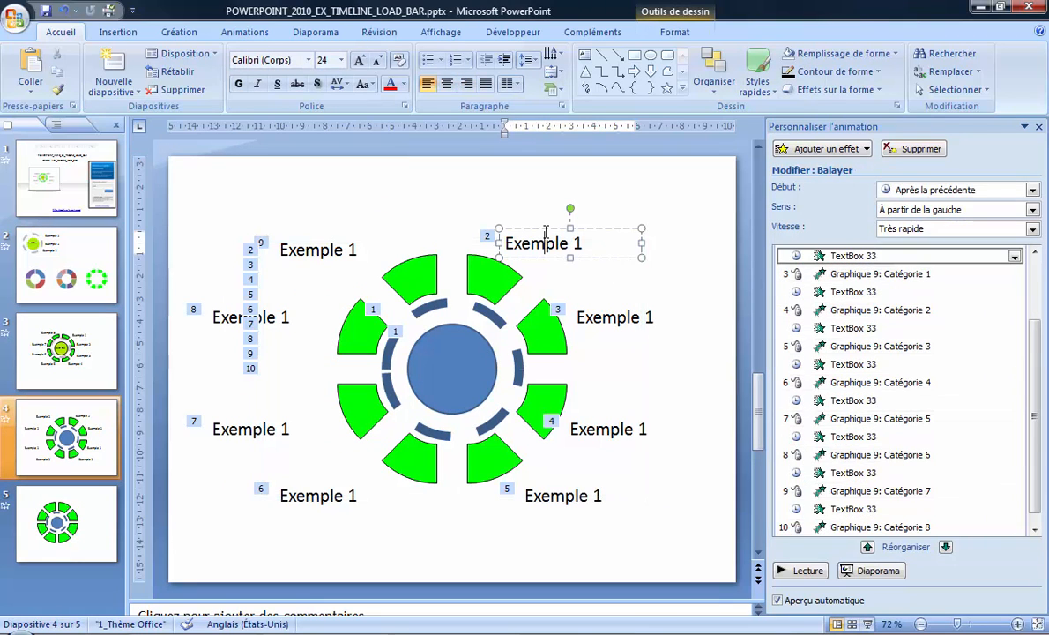
{"action": "left_click", "coordinate": [501, 205]}
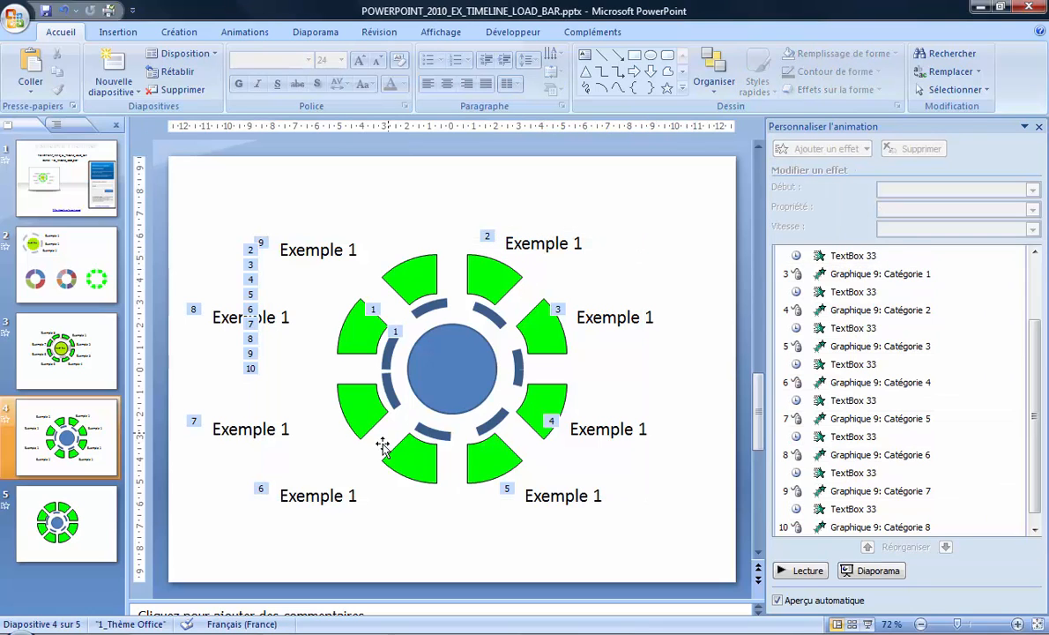
Paste the animated "Exemple 1" text box on slide 5 and place it beside the doughnut's upper-right segment
{"action": "left_click", "coordinate": [97, 511]}
{"action": "key", "text": "ctrl+v"}
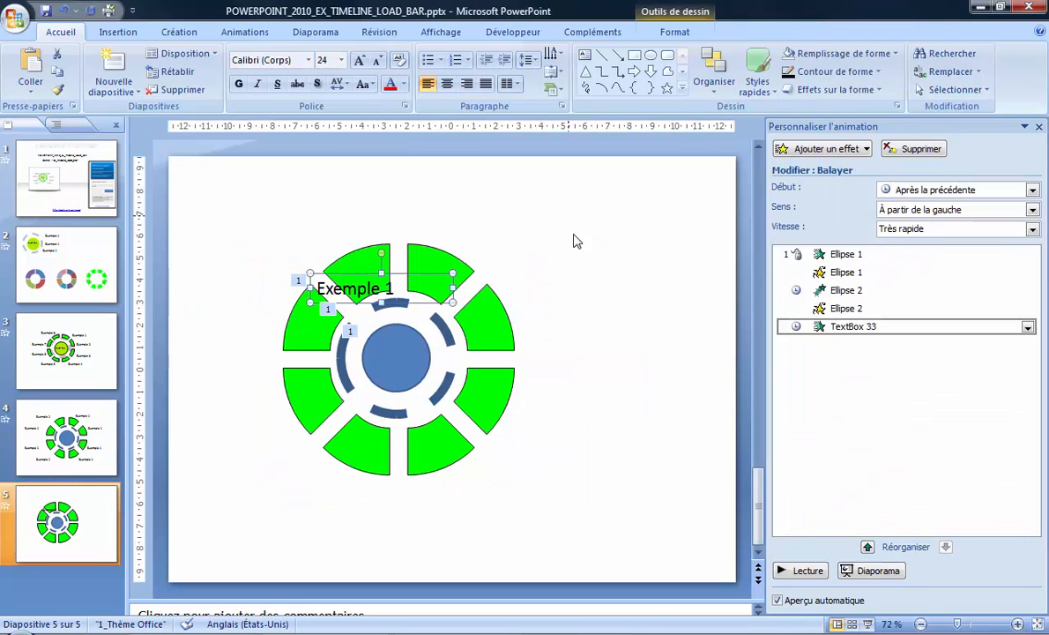
{"action": "left_click_drag", "start_coordinate": [419, 277], "coordinate": [548, 222]}
{"action": "left_click", "coordinate": [439, 263]}
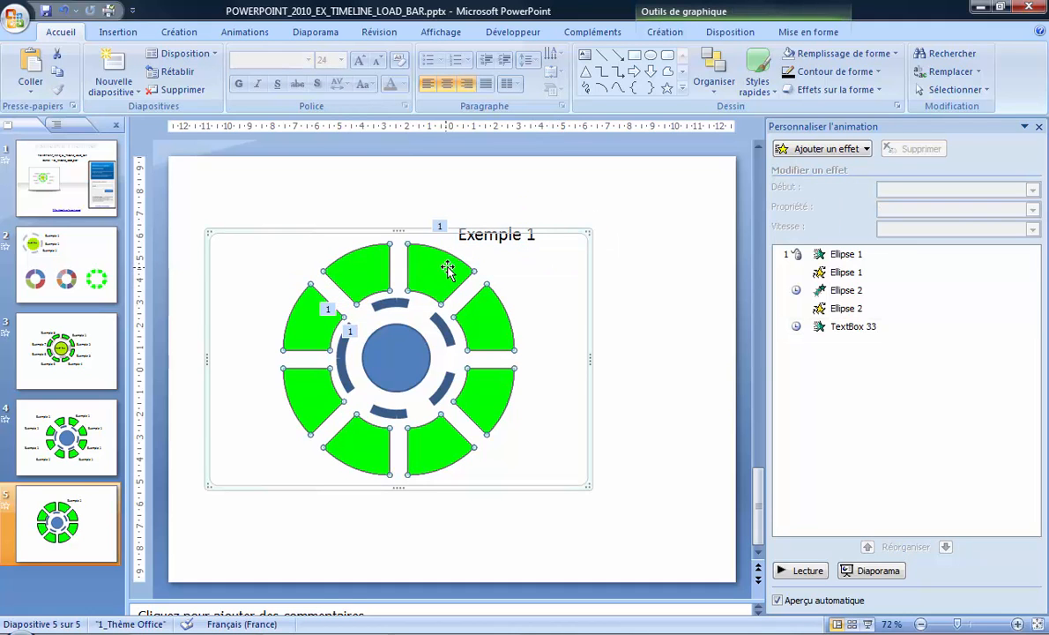
{"action": "left_click", "coordinate": [679, 311]}
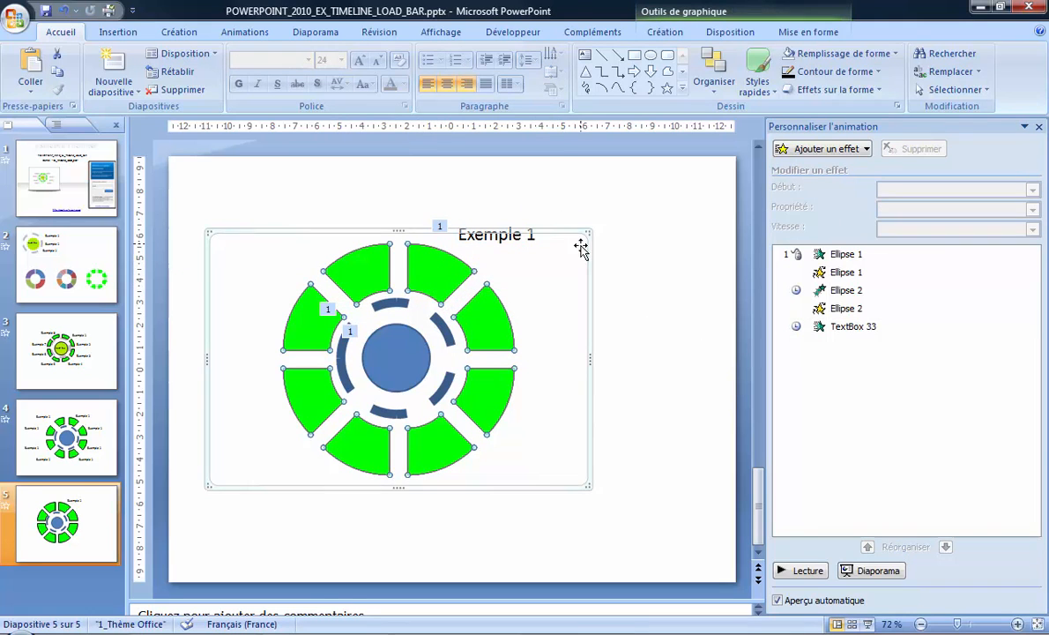
{"action": "left_click", "coordinate": [533, 235]}
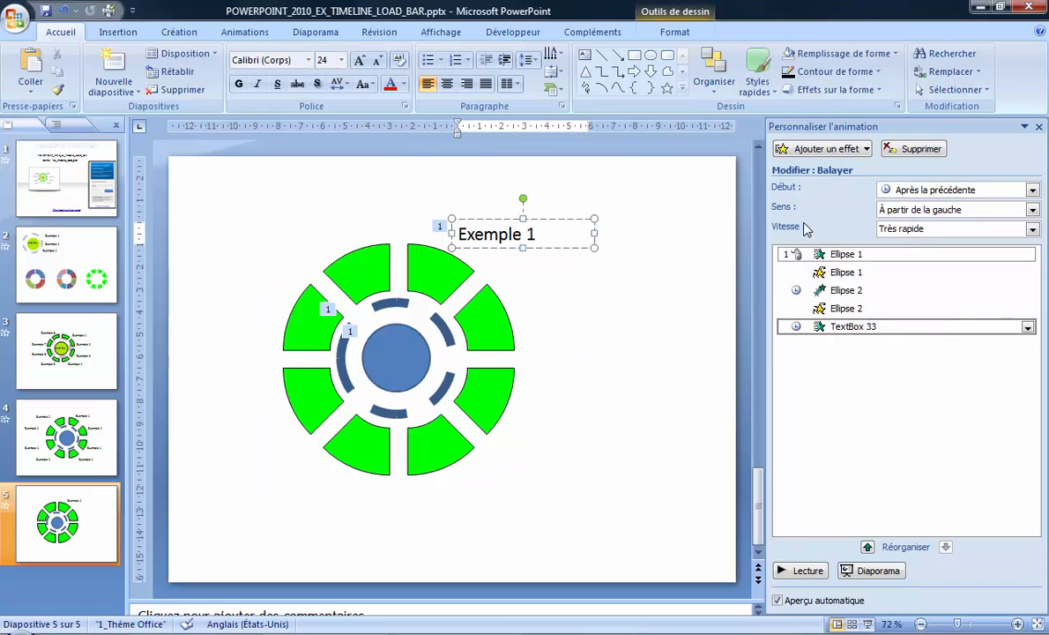
{"action": "left_click", "coordinate": [854, 150]}
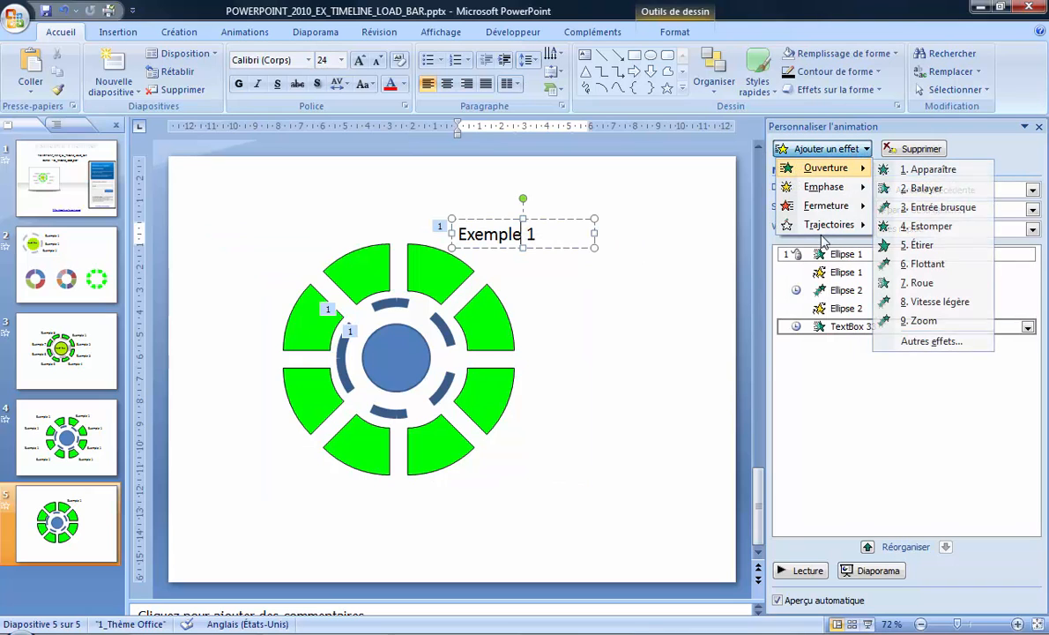
{"action": "left_click", "coordinate": [1019, 157]}
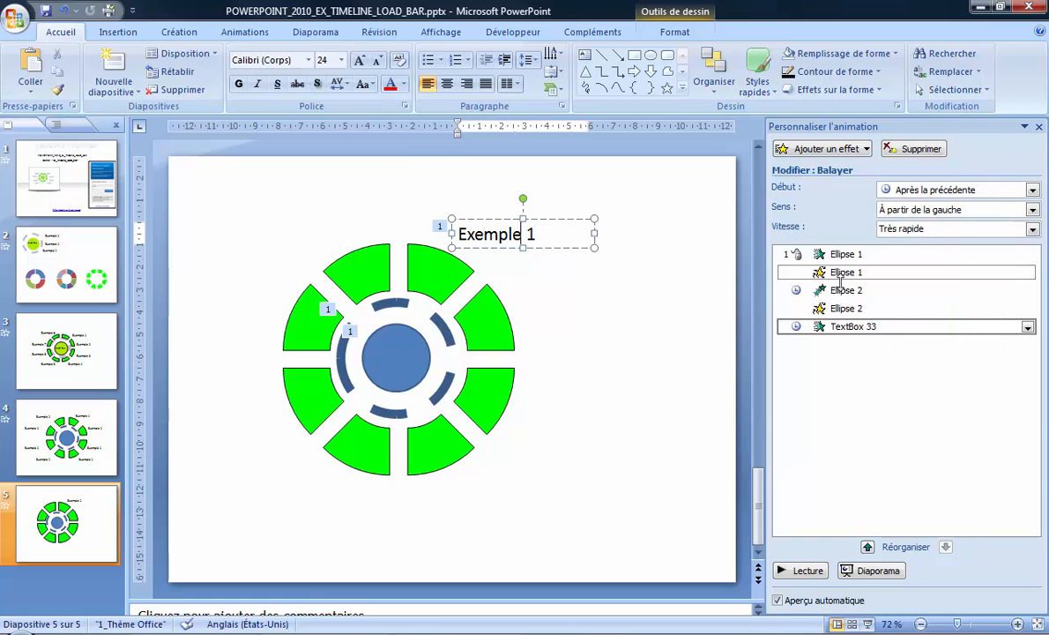
Add a Balayer entrance effect to the doughnut chart on slide 5
{"action": "left_click", "coordinate": [604, 321]}
{"action": "left_click", "coordinate": [500, 321]}
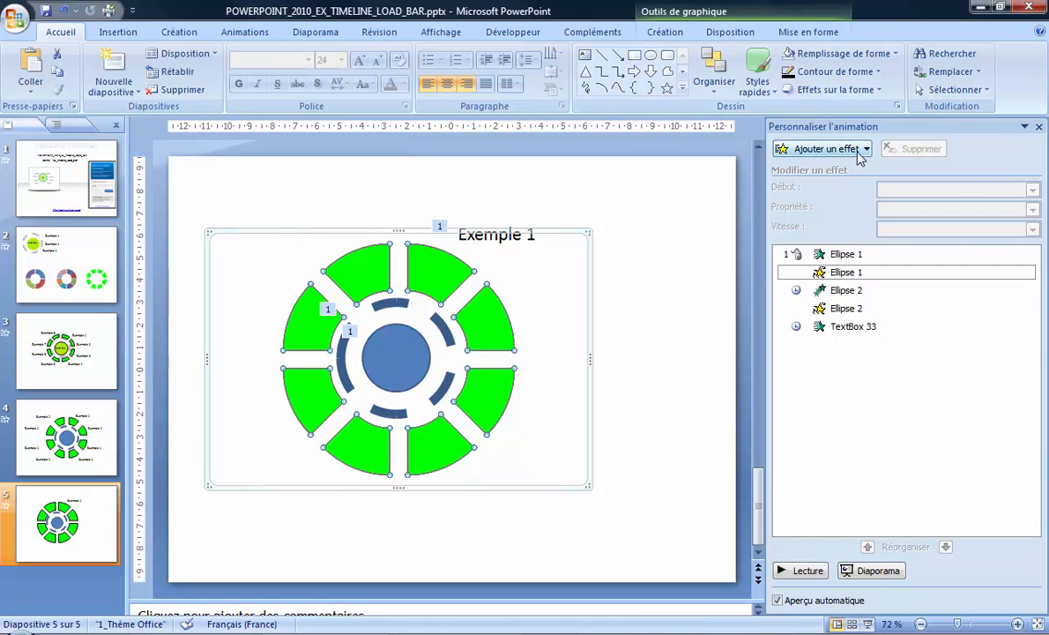
{"action": "left_click", "coordinate": [809, 149]}
{"action": "mouse_move", "coordinate": [825, 168]}
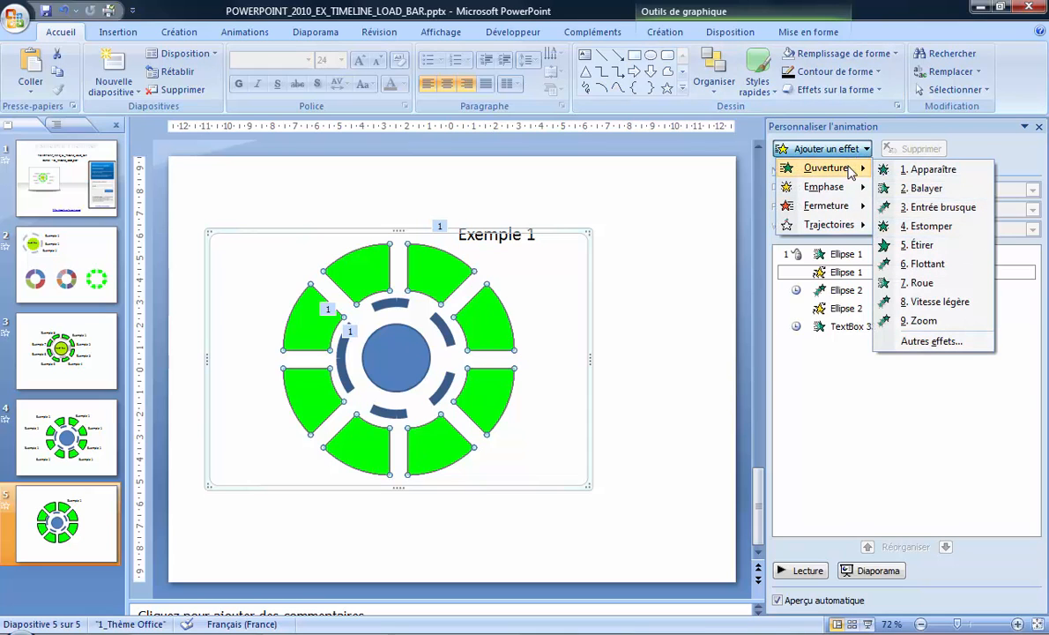
{"action": "left_click", "coordinate": [927, 188]}
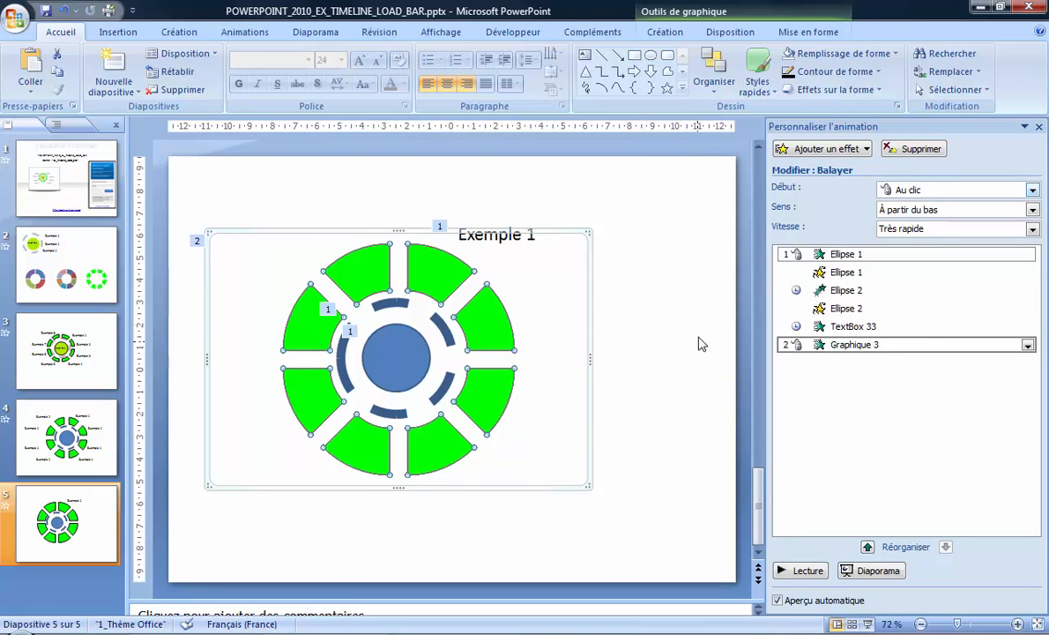
Animate the doughnut chart with the Entrée brusque effect by category (Par catégorie) and expand its individual effects in the animation list
{"action": "left_click", "coordinate": [665, 33]}
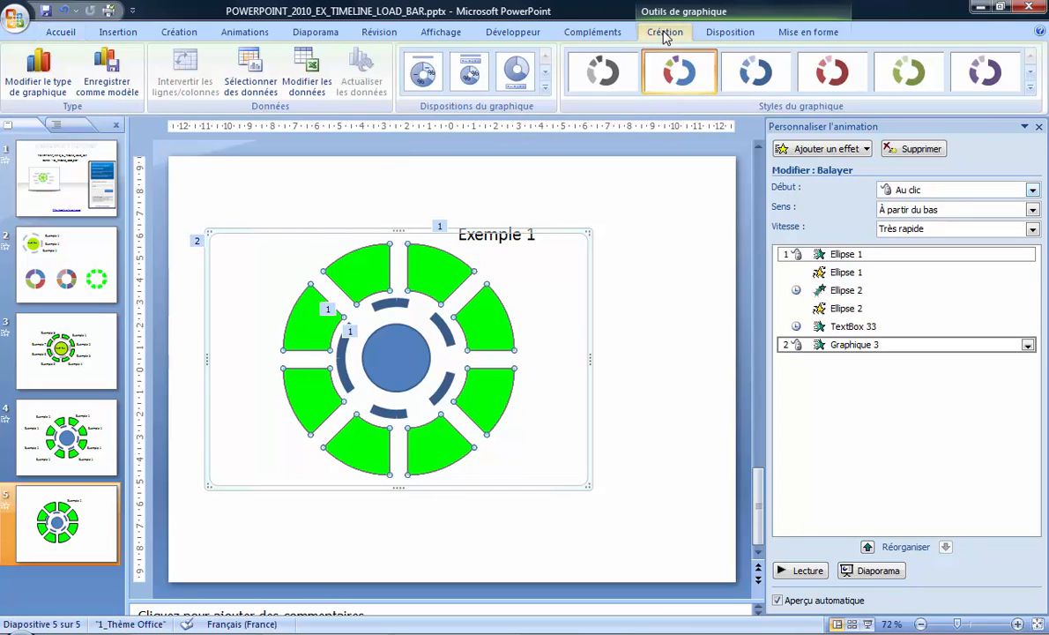
{"action": "left_click", "coordinate": [717, 34]}
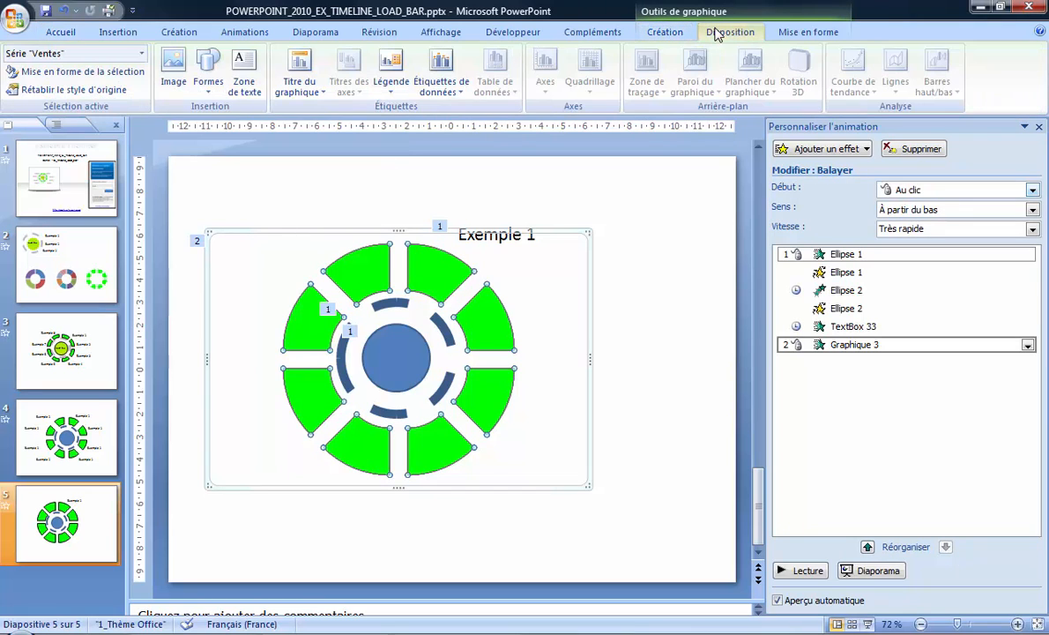
{"action": "left_click", "coordinate": [791, 36]}
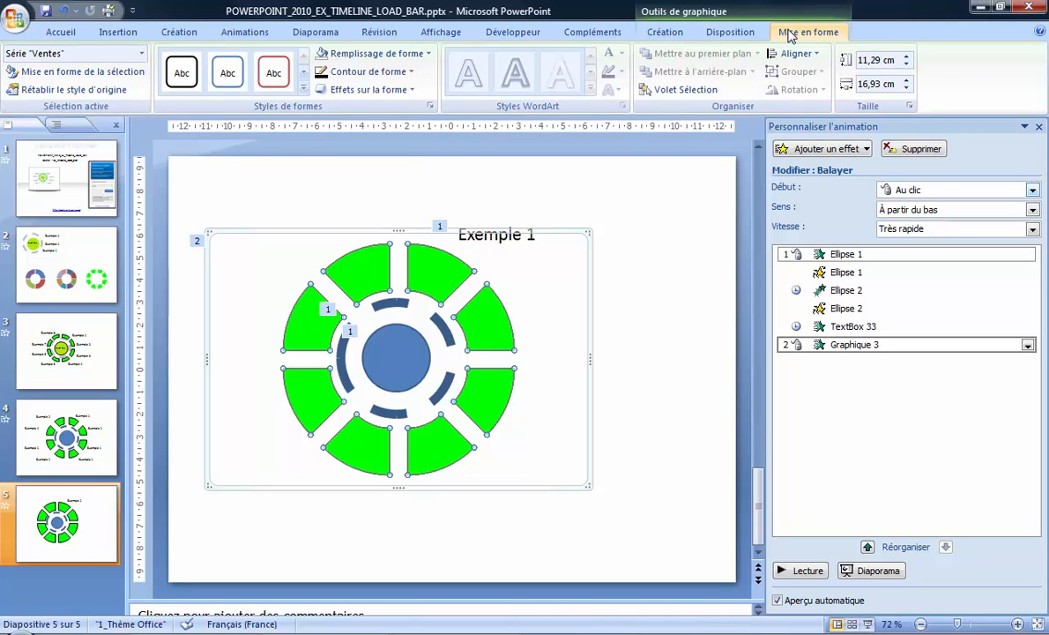
{"action": "left_click", "coordinate": [253, 37]}
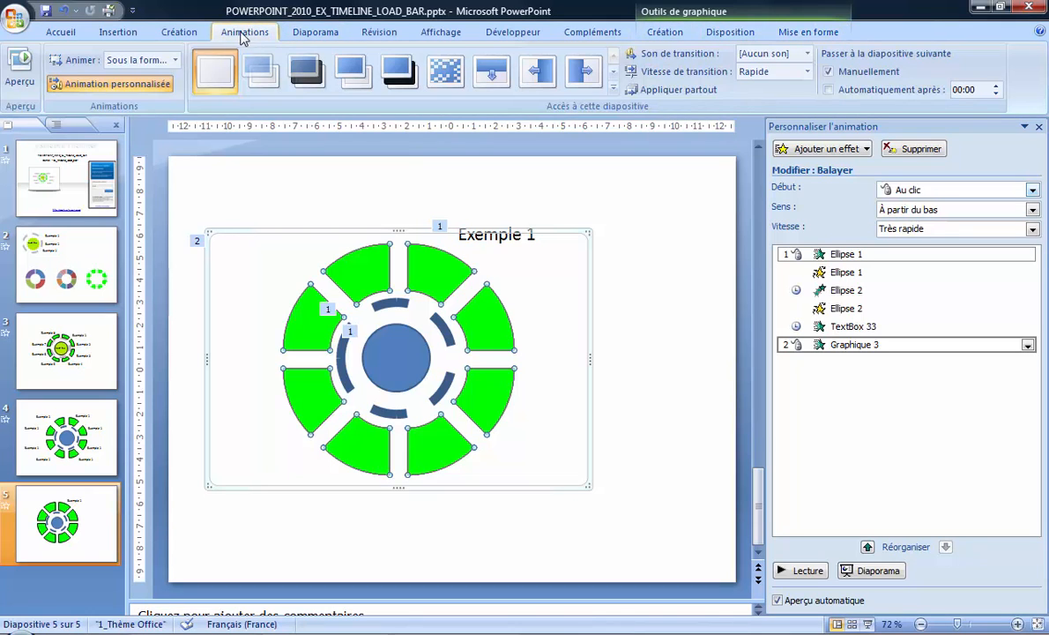
{"action": "left_click", "coordinate": [177, 60]}
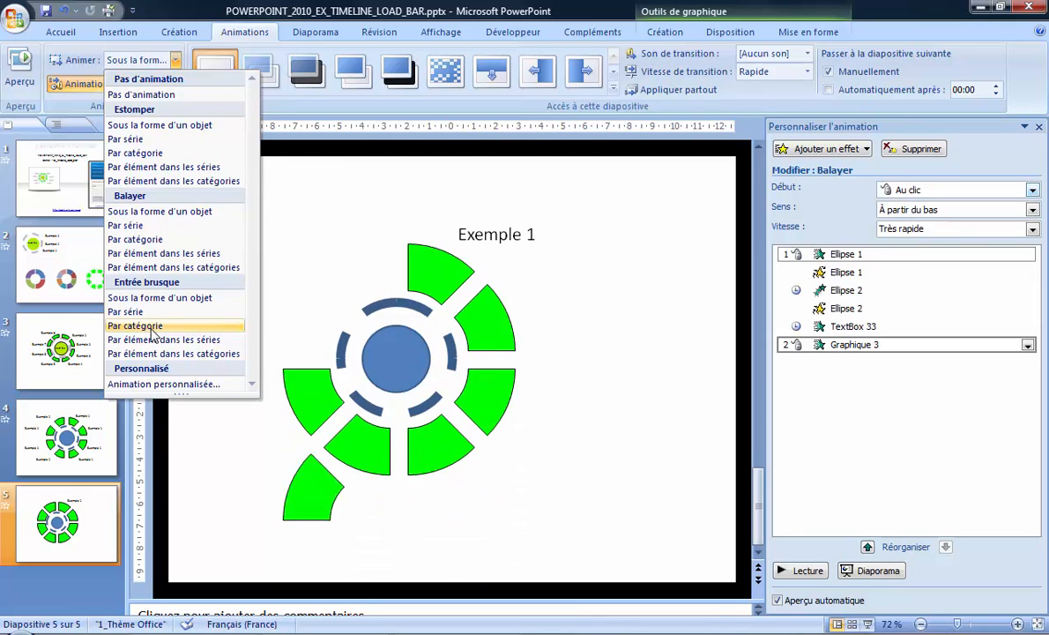
{"action": "left_click", "coordinate": [135, 325]}
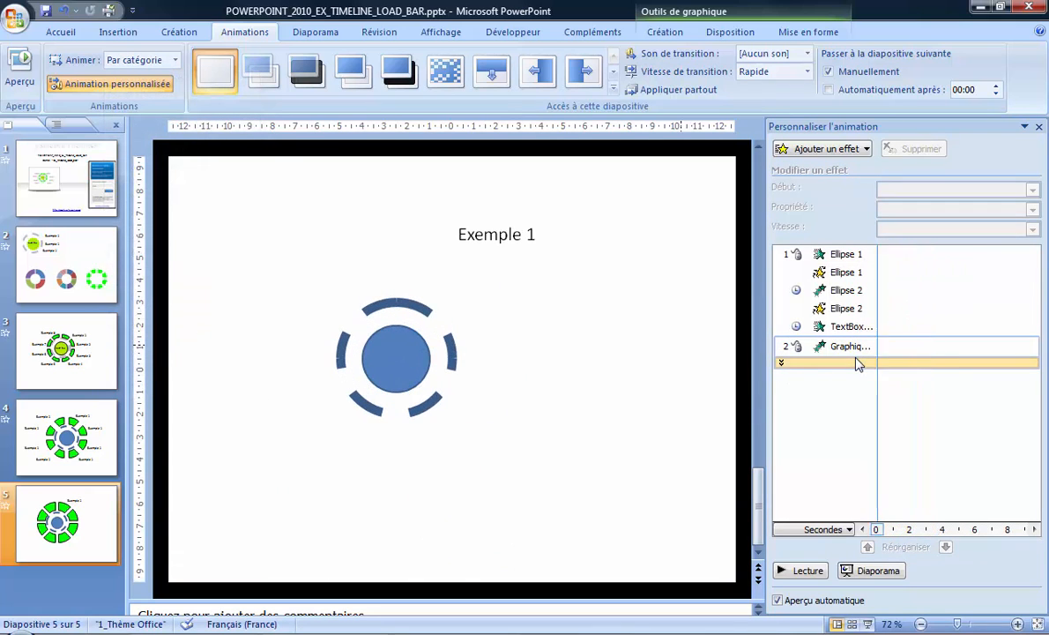
{"action": "left_click", "coordinate": [783, 364]}
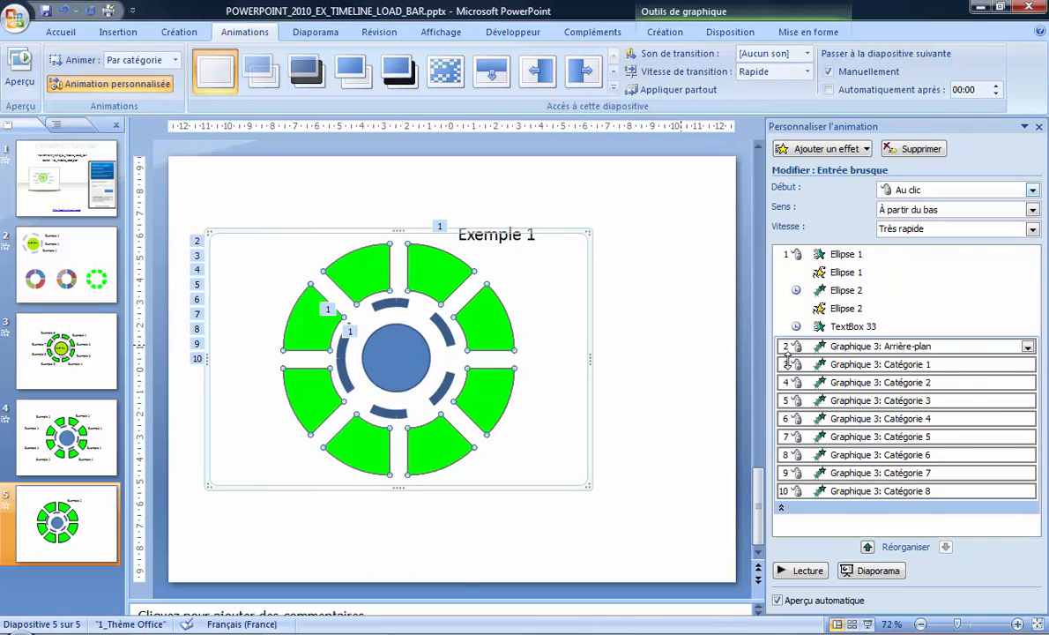
{"action": "left_click", "coordinate": [781, 508]}
{"action": "left_click", "coordinate": [782, 361]}
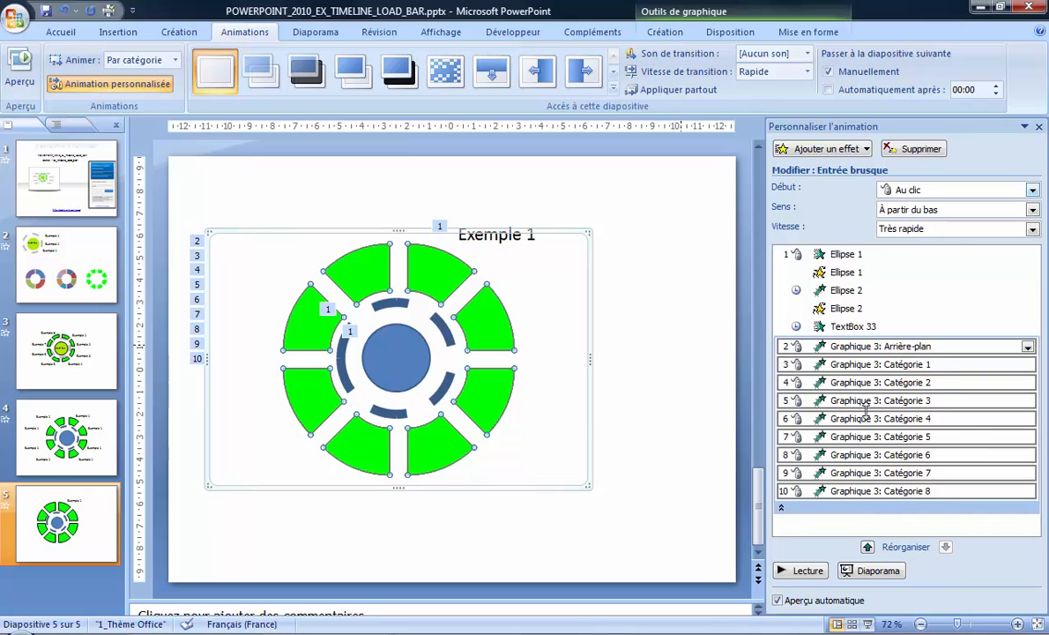
Duplicate the animated "Exemple 1" text box seven times and place one copy beside each remaining doughnut segment
{"action": "left_click", "coordinate": [879, 326]}
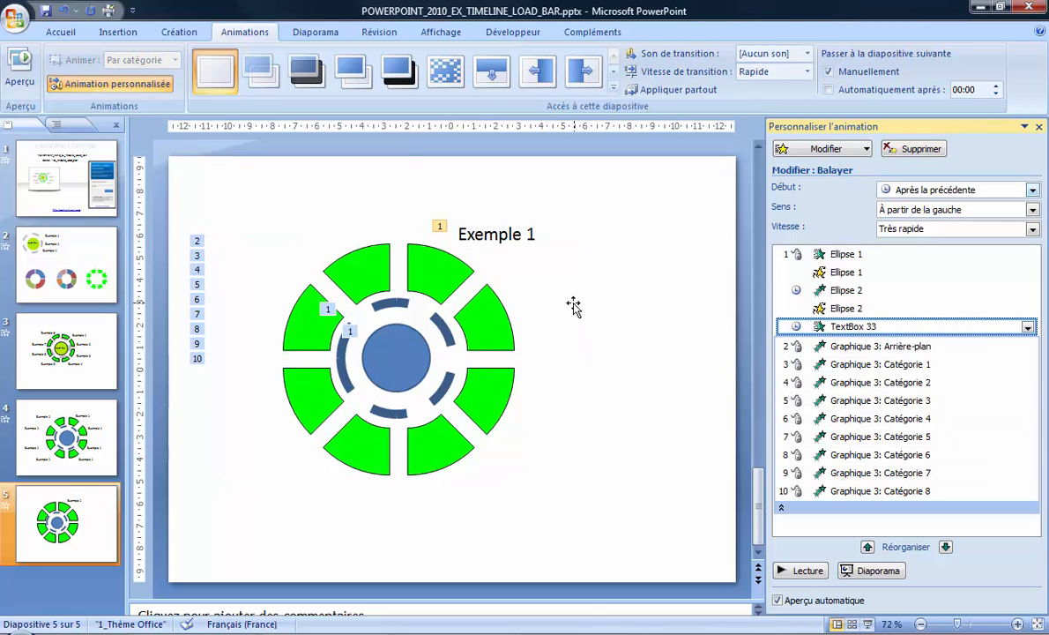
{"action": "left_click", "coordinate": [535, 236]}
{"action": "left_click_drag", "start_coordinate": [546, 251], "coordinate": [554, 504]}
{"action": "left_click_drag", "start_coordinate": [329, 534], "coordinate": [304, 511]}
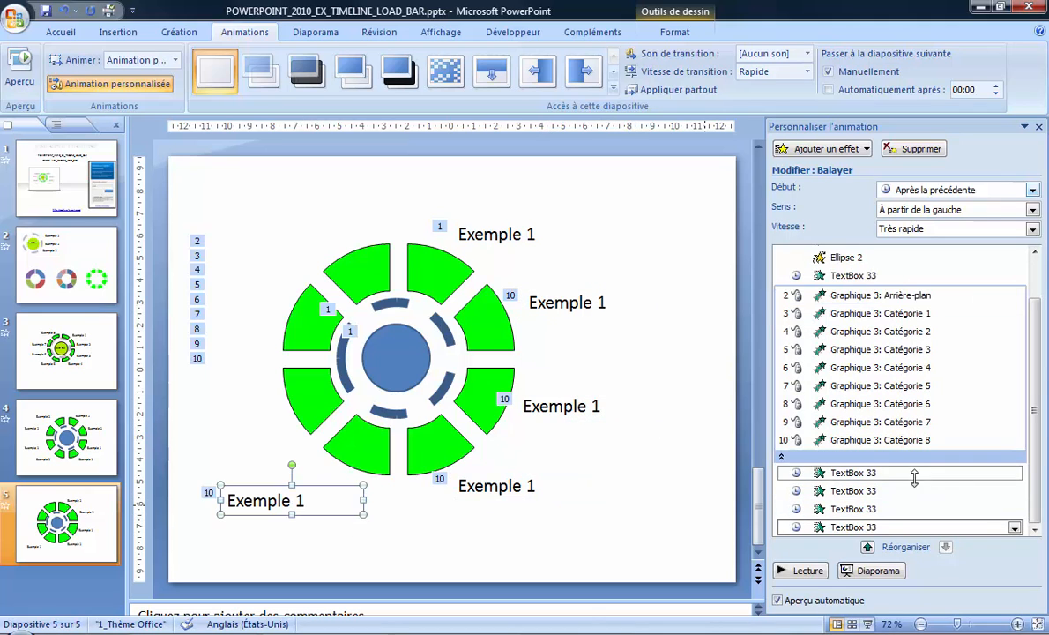
{"action": "left_click", "coordinate": [783, 457]}
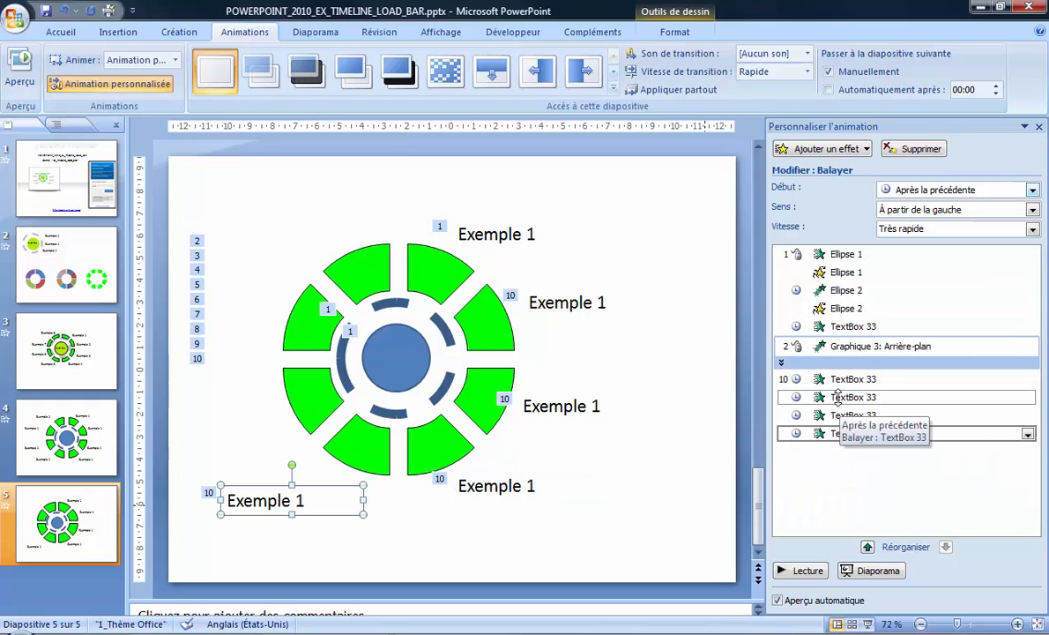
{"action": "left_click_drag", "start_coordinate": [258, 518], "coordinate": [281, 258]}
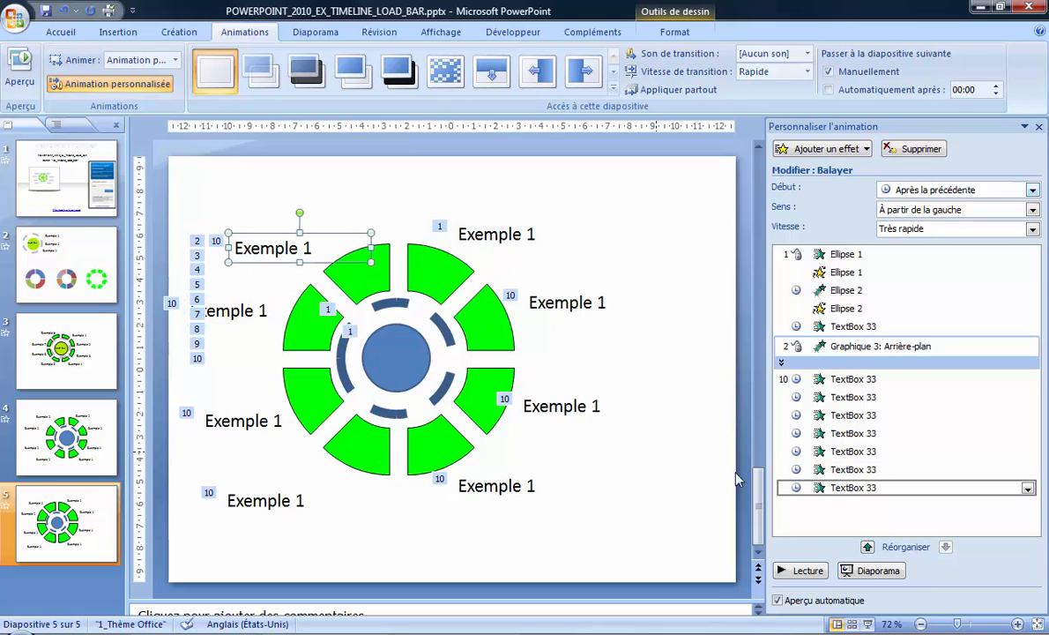
Reorder the first three copied text box effects so they directly follow the chart's Catégorie 1, Catégorie 2 and Catégorie 3 effects
{"action": "left_click", "coordinate": [784, 363]}
{"action": "left_click", "coordinate": [915, 416]}
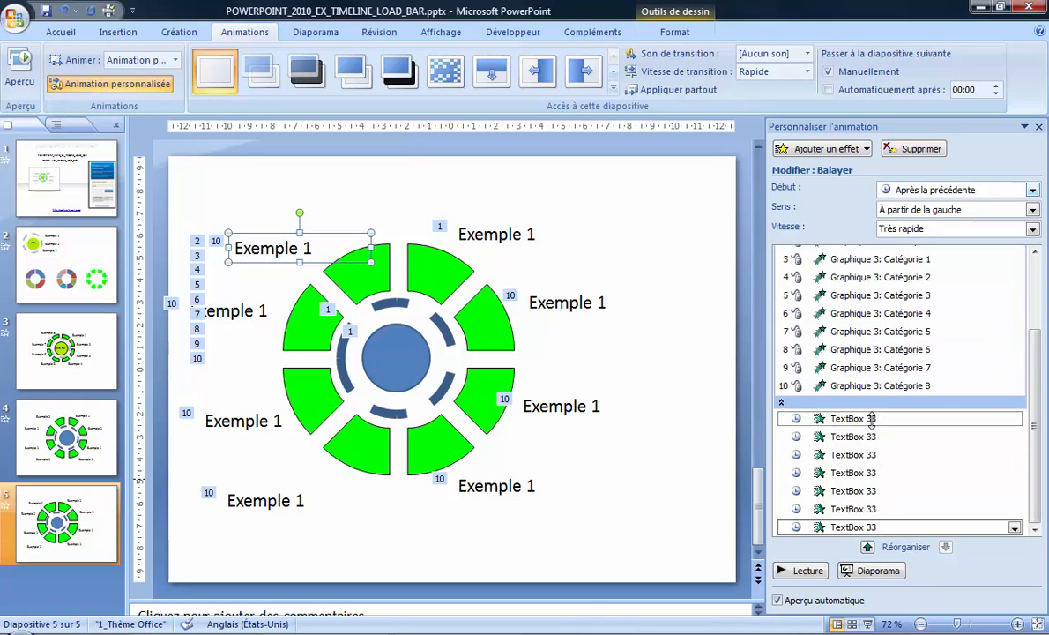
{"action": "scroll", "coordinate": [908, 441], "scroll_direction": "up", "scroll_amount": 1}
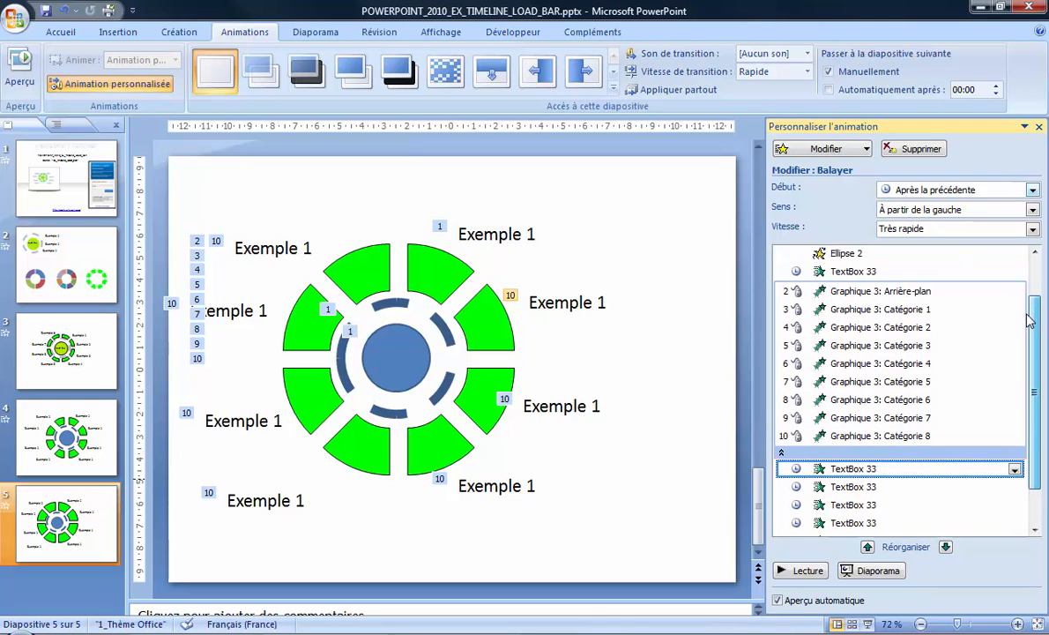
{"action": "left_click_drag", "start_coordinate": [901, 468], "coordinate": [850, 313]}
{"action": "left_click_drag", "start_coordinate": [882, 488], "coordinate": [900, 397]}
{"action": "scroll", "coordinate": [1005, 467], "scroll_direction": "down", "scroll_amount": 1}
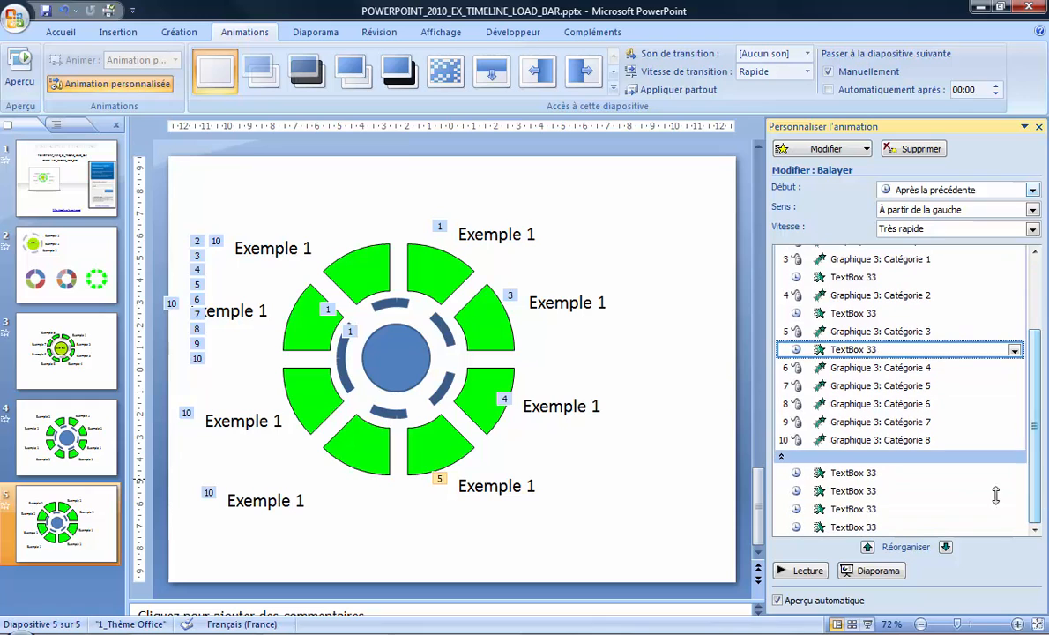
Move the remaining four text box effects directly after Catégorie 4, 5, 6 and 7 respectively, and preview the slide's animation
{"action": "left_click_drag", "start_coordinate": [877, 473], "coordinate": [893, 381]}
{"action": "left_click_drag", "start_coordinate": [891, 495], "coordinate": [904, 412]}
{"action": "left_click_drag", "start_coordinate": [883, 512], "coordinate": [840, 444]}
{"action": "left_click_drag", "start_coordinate": [882, 527], "coordinate": [827, 482]}
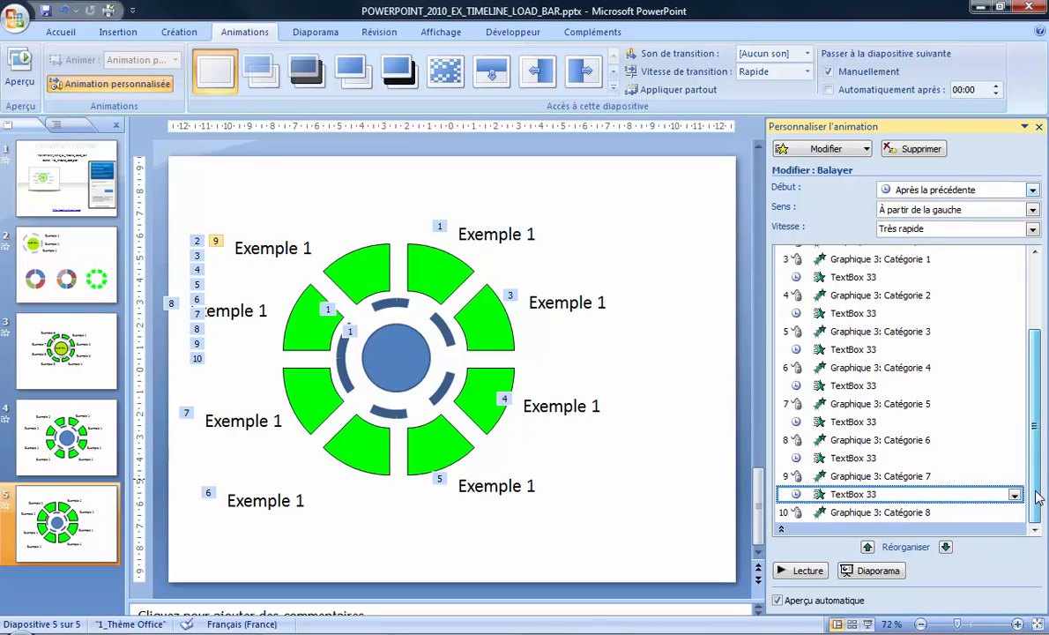
{"action": "left_click", "coordinate": [808, 571]}
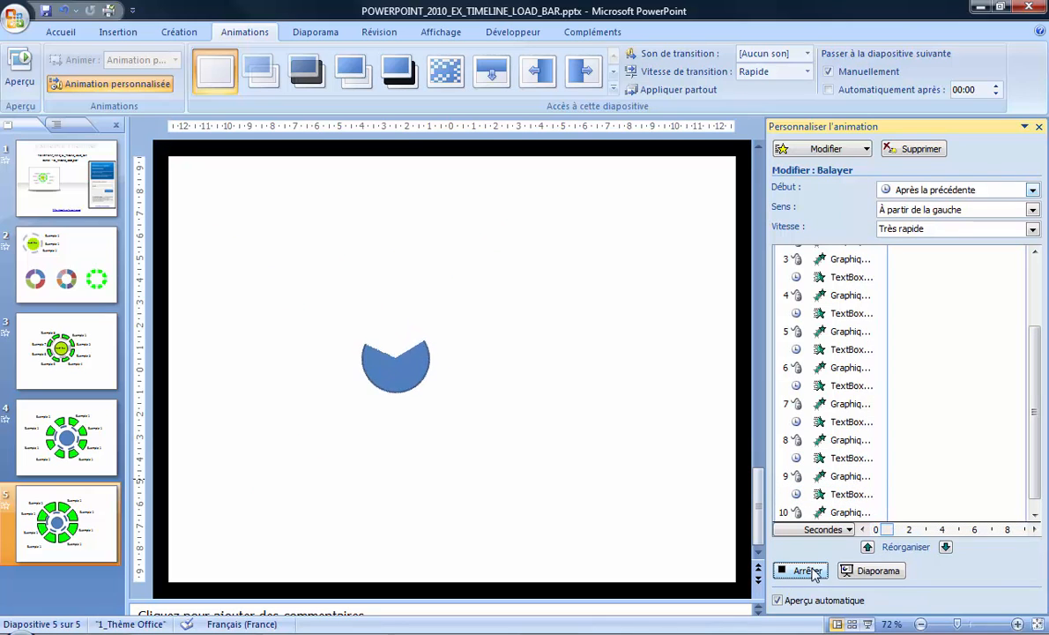